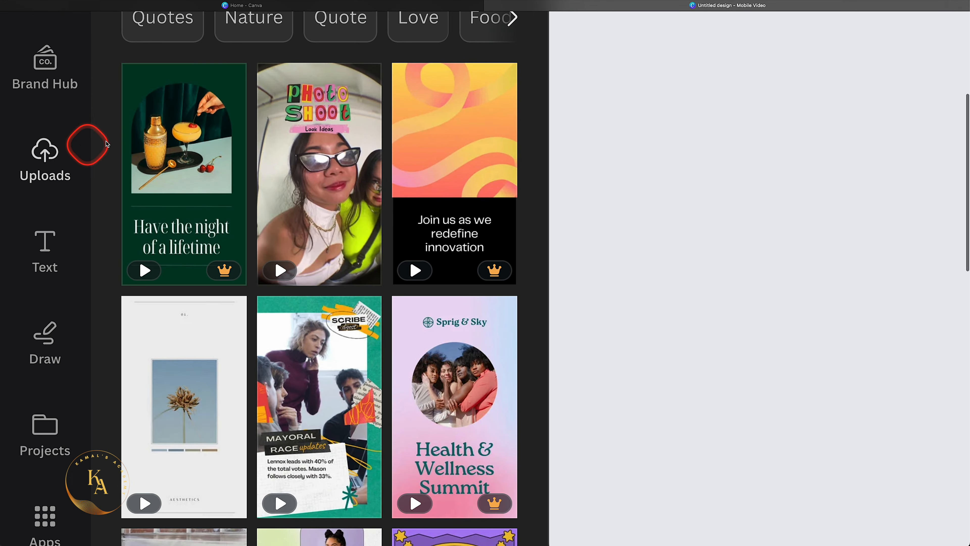
Upload the 3.8 MB MP4 clip from the Canva Vertical folder to the uploaded videos
click(42, 151)
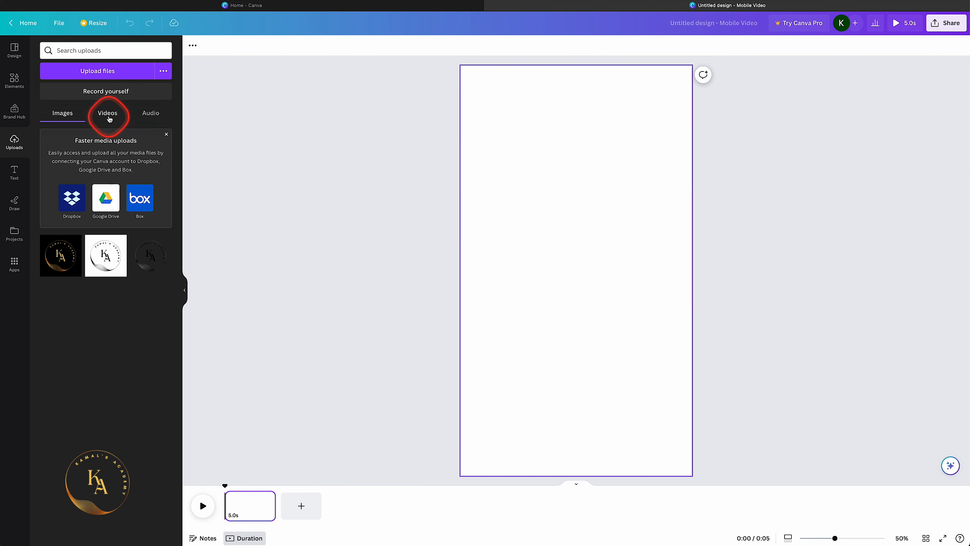
click(331, 297)
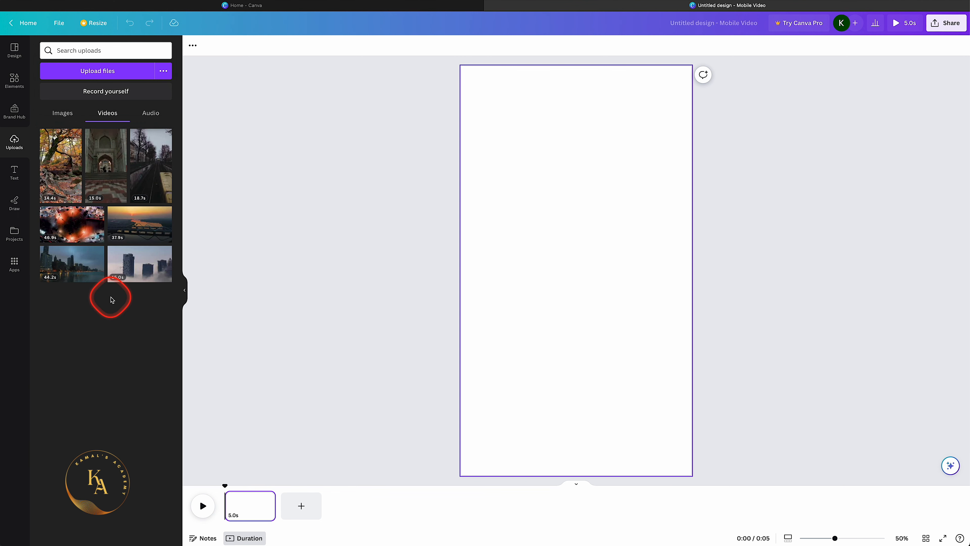
key(super+Tab)
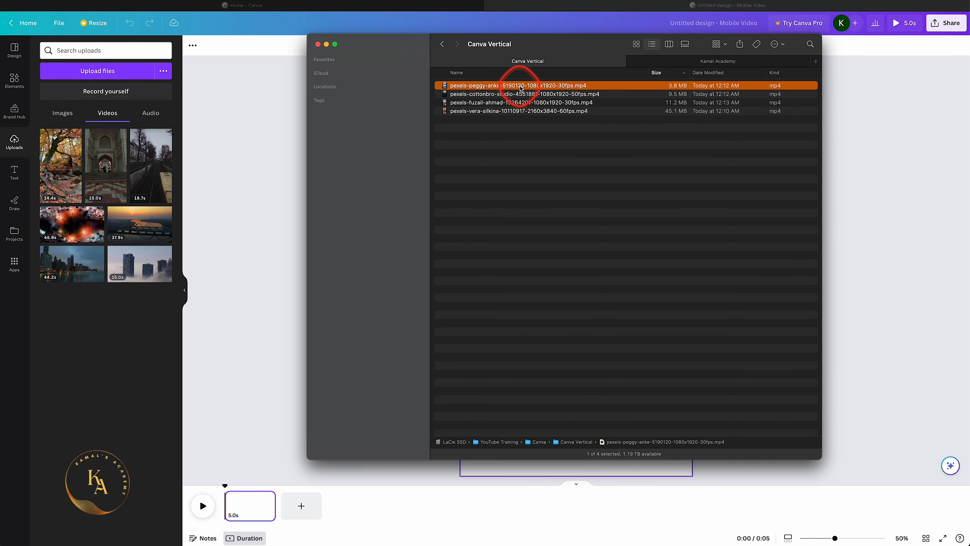
drag(522, 88, 127, 267)
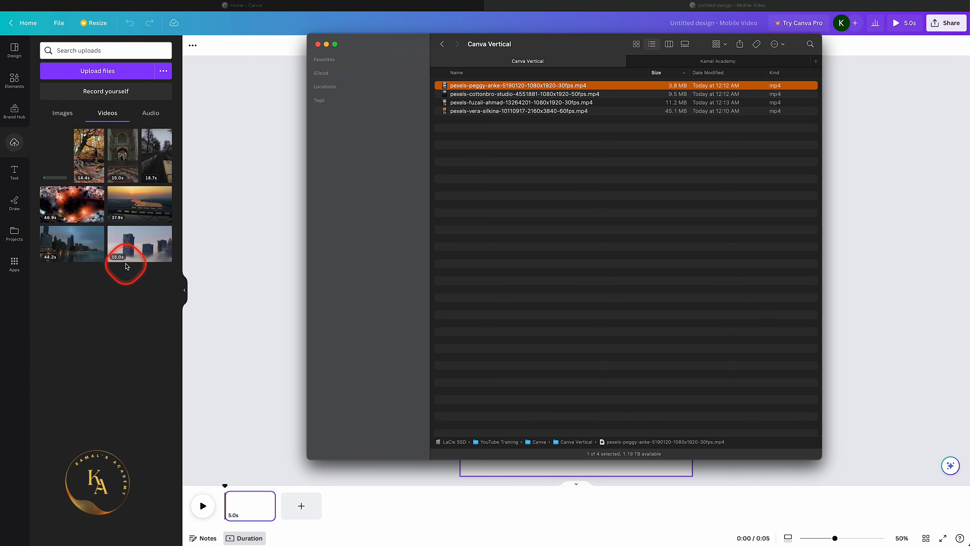
click(18, 141)
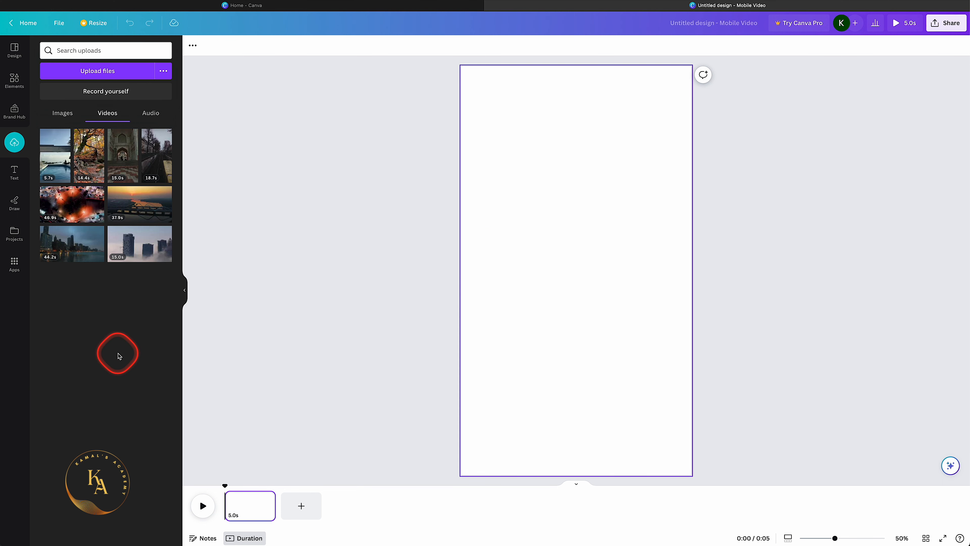
Add the 14.4 s autumn forest clip to the blank page and check its frames at different points in the timeline
mouse_move(90, 155)
mouse_down()
mouse_move(523, 180)
mouse_move(88, 162)
mouse_up()
click(88, 162)
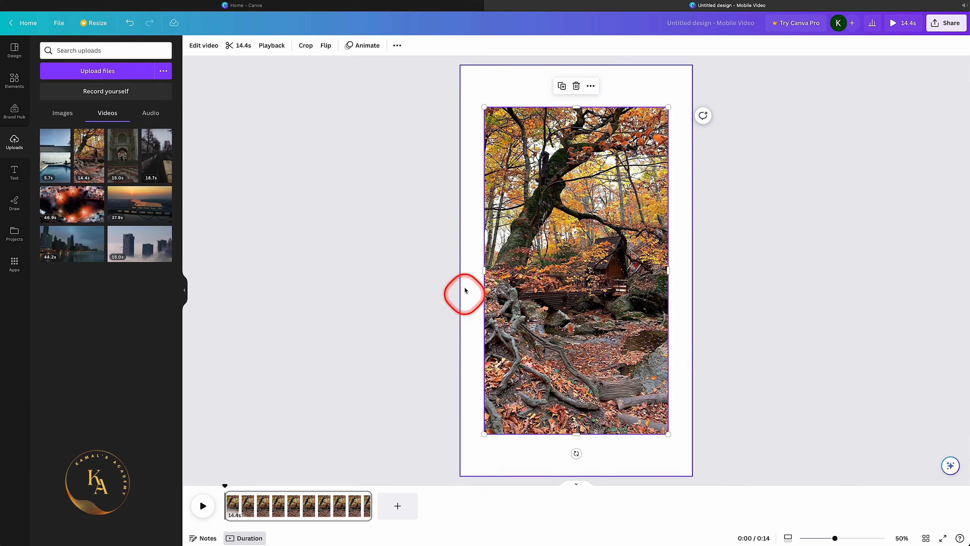
click(263, 503)
click(309, 505)
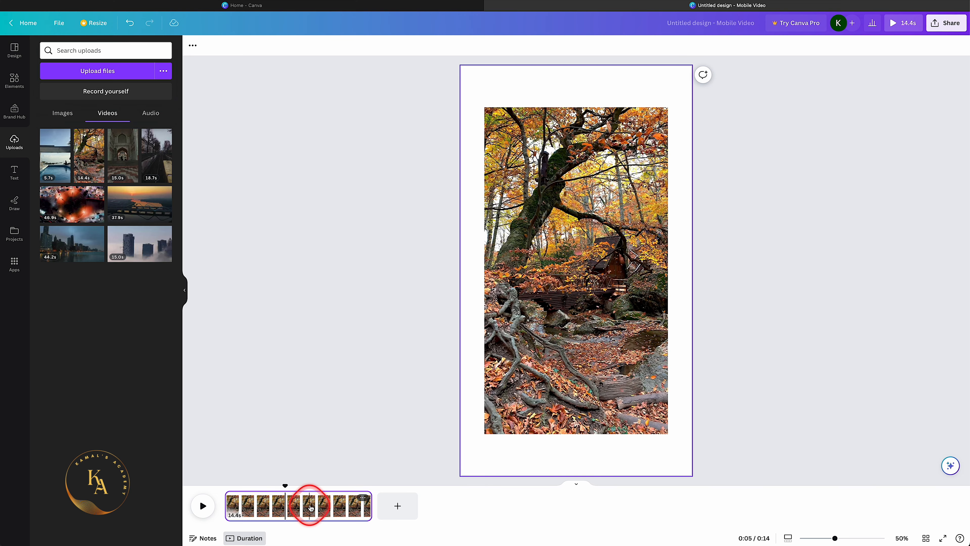
Enlarge the autumn forest clip from two opposite corners until it fills the whole page
click(569, 223)
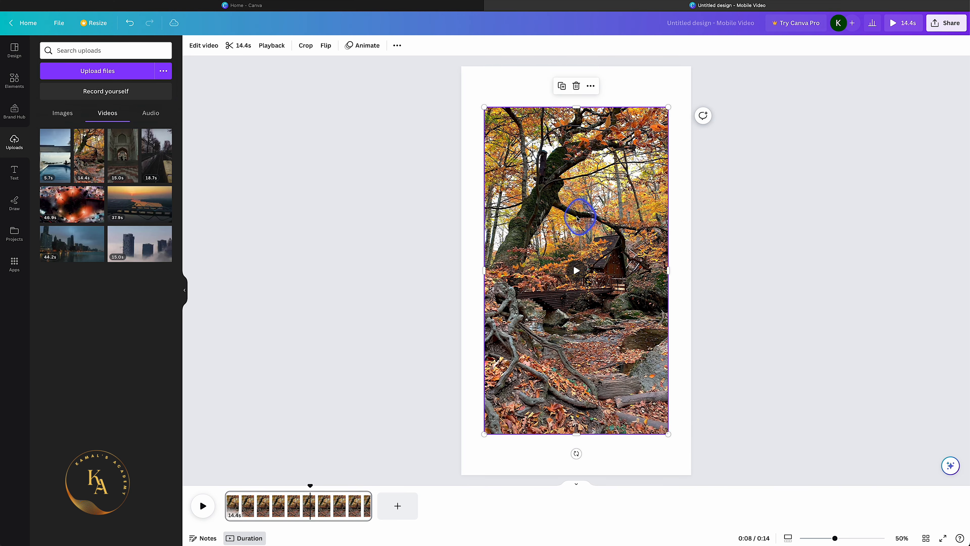
drag(483, 107, 462, 66)
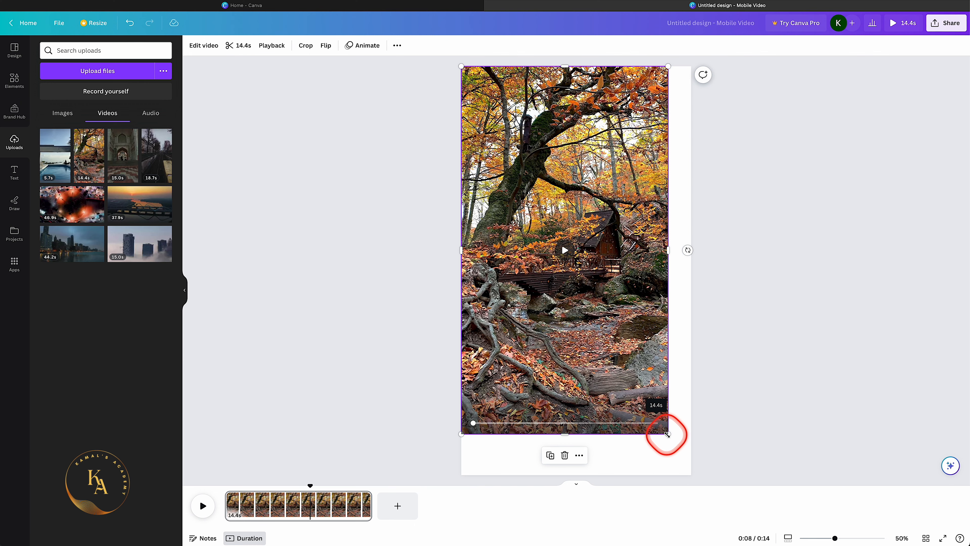
drag(668, 434, 692, 477)
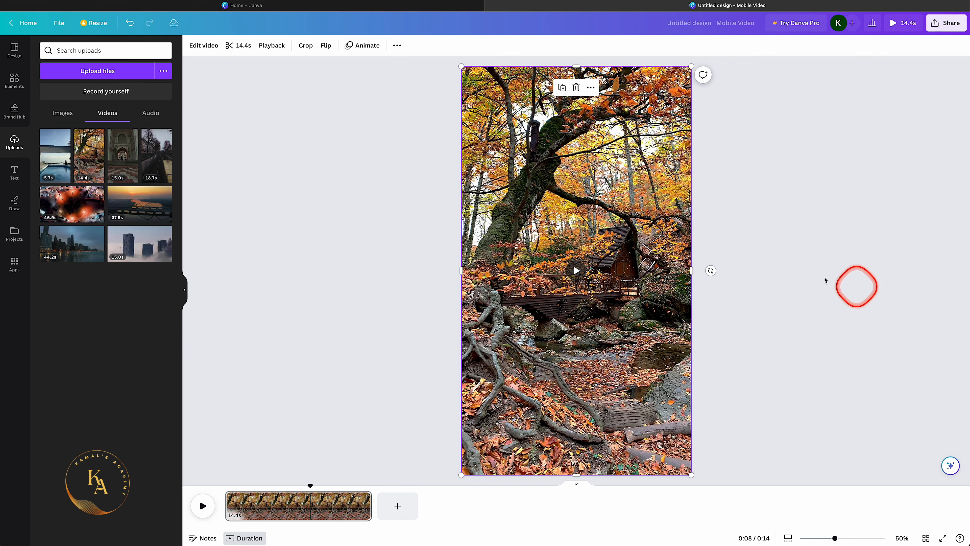
click(349, 388)
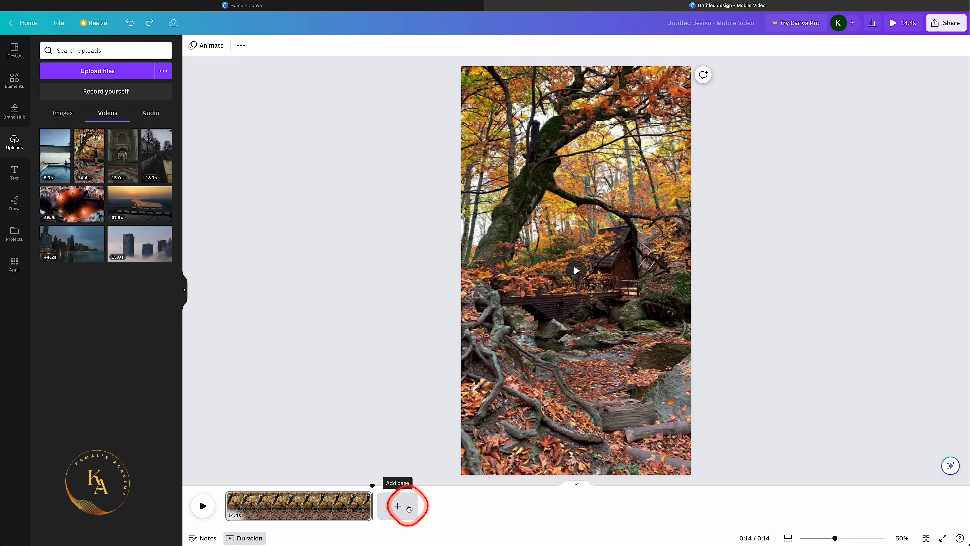
Add a second page with the 5.7 s pool clip and enlarge the clip to fill the page
click(397, 509)
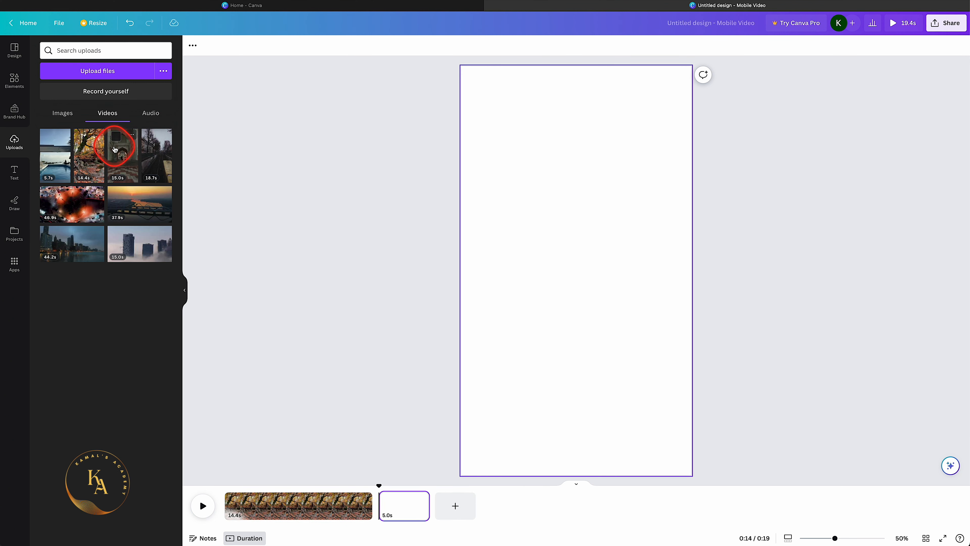
click(60, 164)
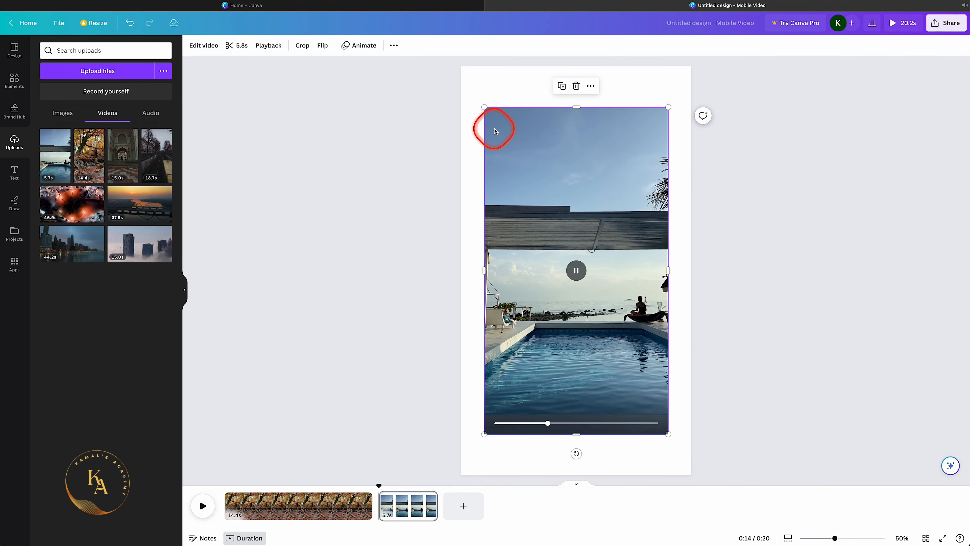
drag(480, 104, 460, 66)
drag(667, 432, 683, 479)
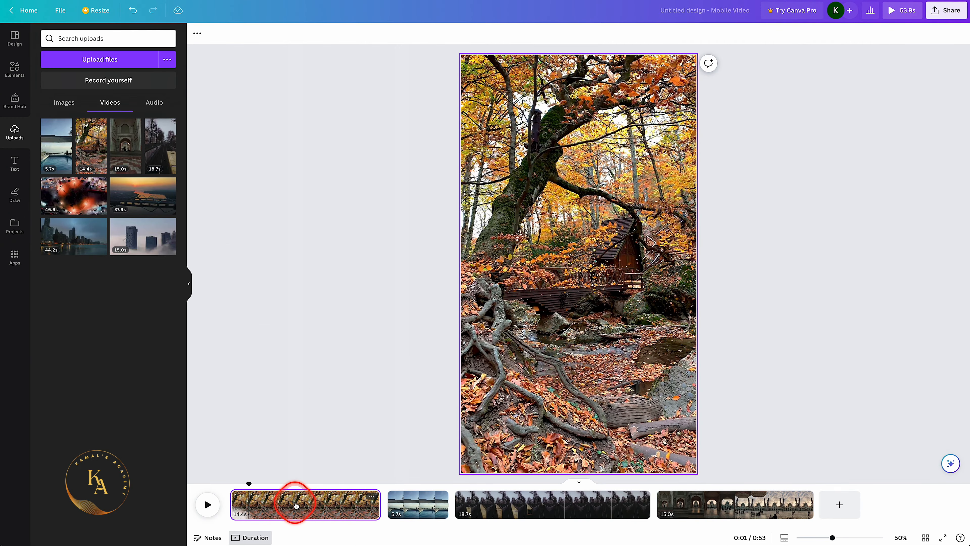
Trim the beginning of the autumn forest clip up to the playhead, shortening it to 9.3 s
click(290, 507)
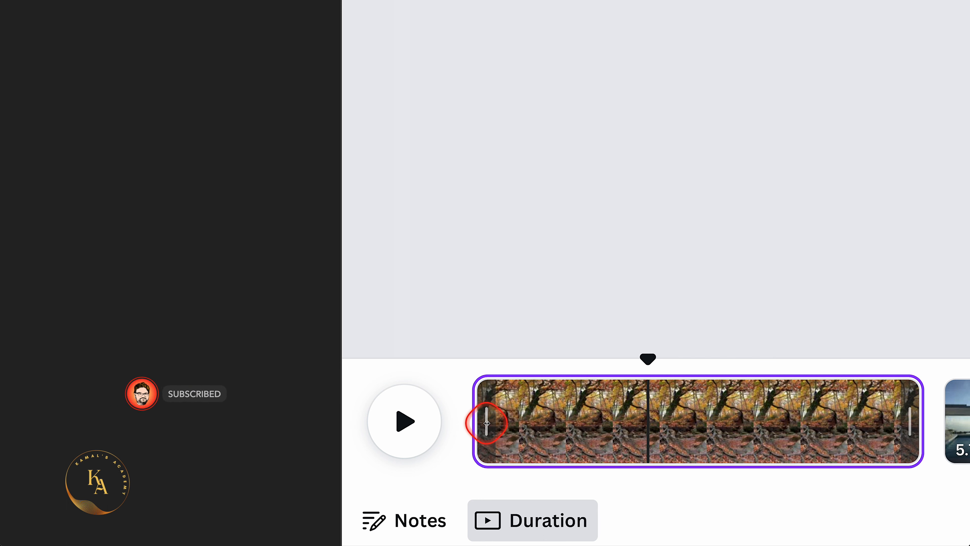
drag(493, 422, 646, 415)
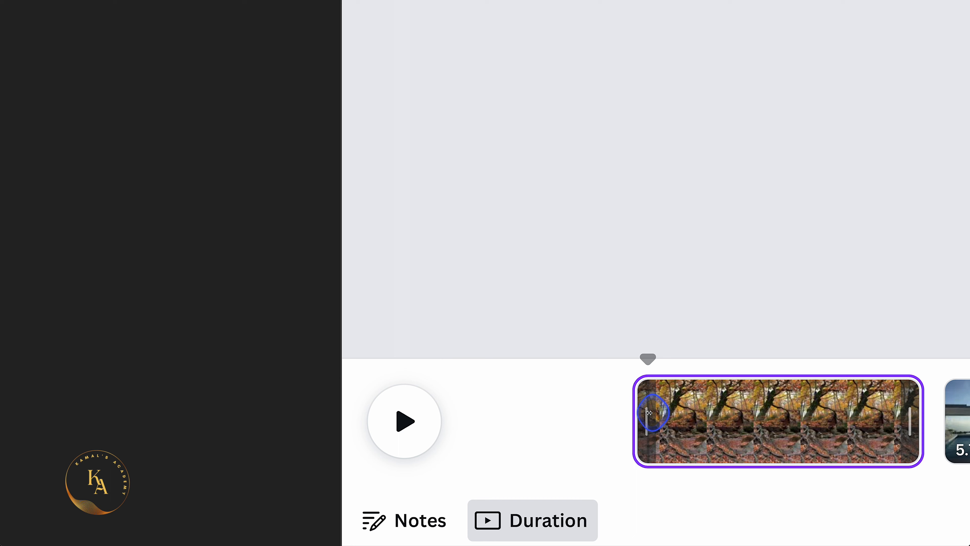
drag(649, 412, 649, 413)
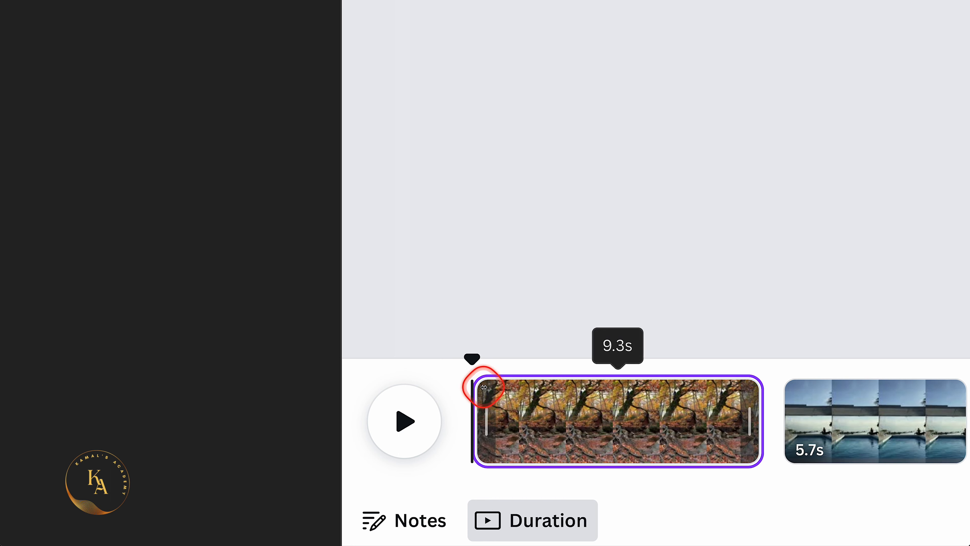
Split the autumn forest page at the 0:07 mark, leaving segments of 7.2 s and 2.0 s
click(522, 419)
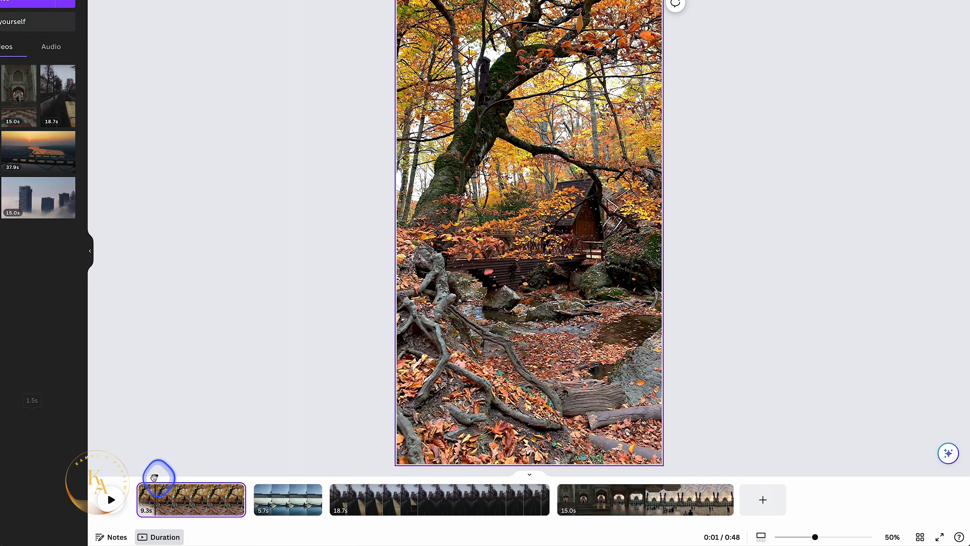
drag(155, 478, 221, 479)
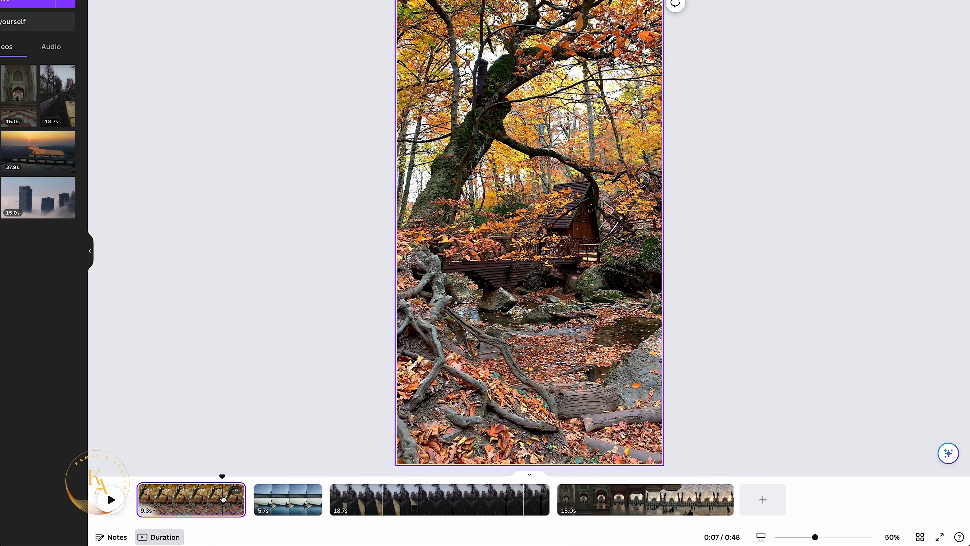
right_click(223, 499)
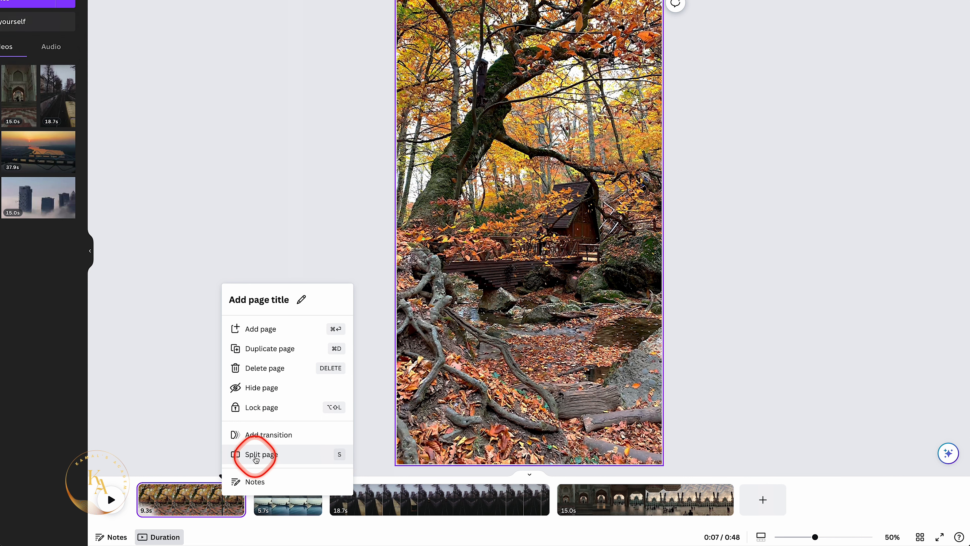
click(244, 455)
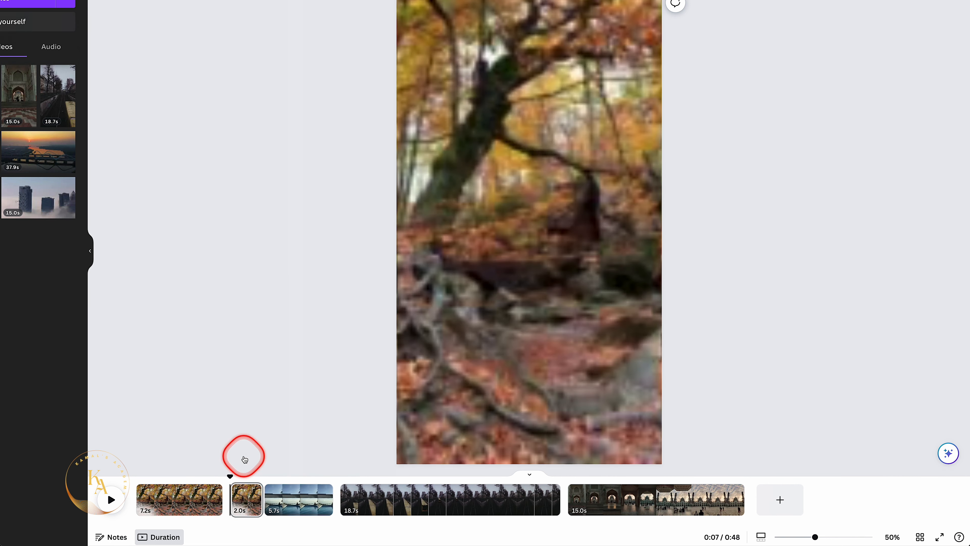
Delete the 2.0 s segment split off from the end of the autumn forest clip
click(246, 507)
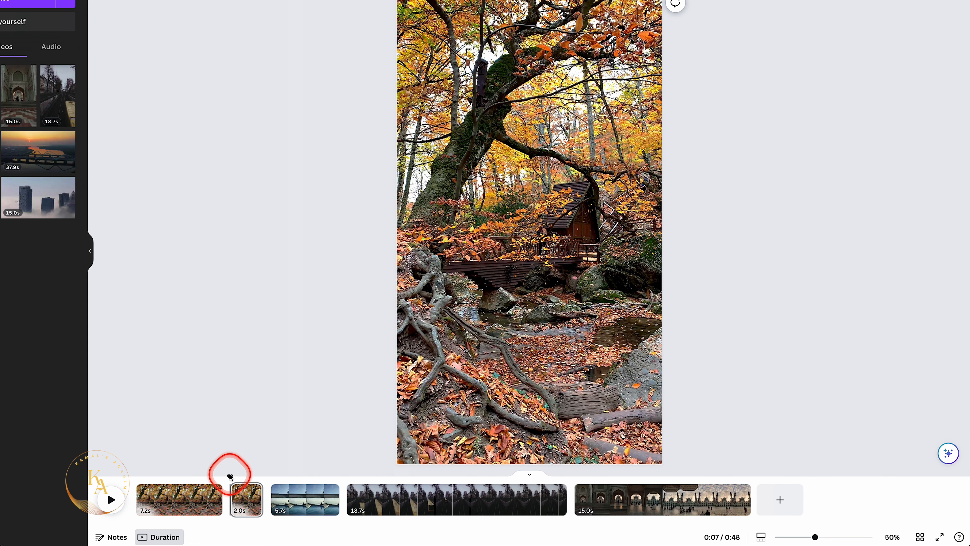
click(248, 500)
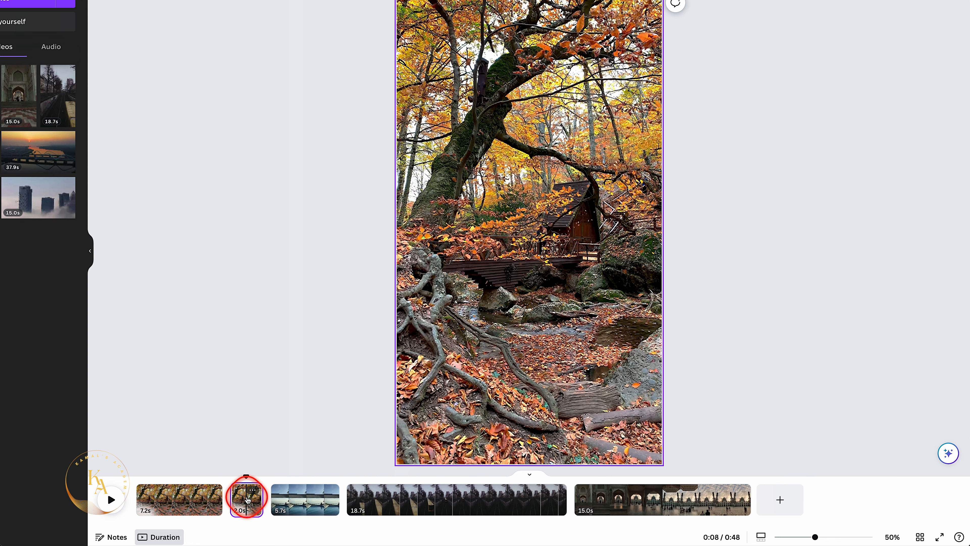
key(Delete)
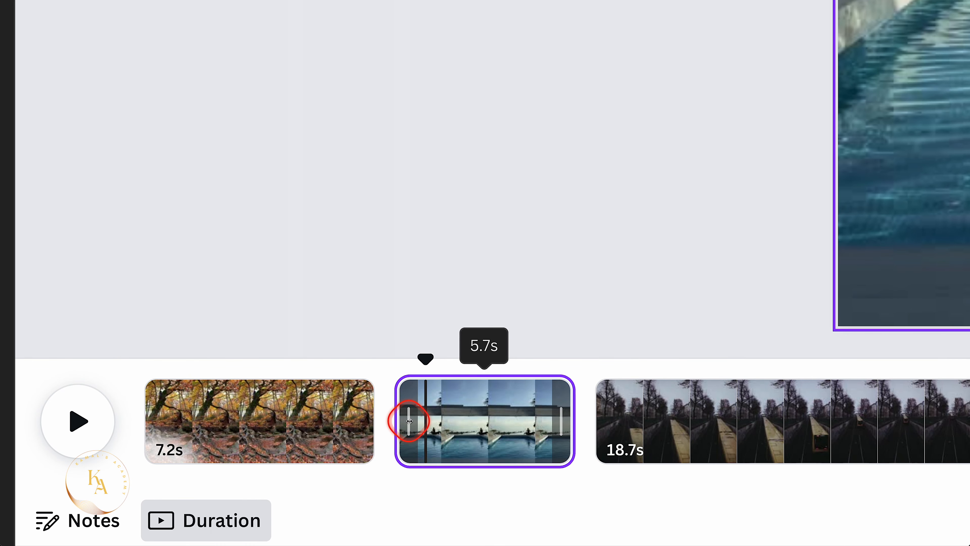
Trim the pool clip at its start to 4.7 s, and at its end to 3.7 s
drag(410, 420, 436, 413)
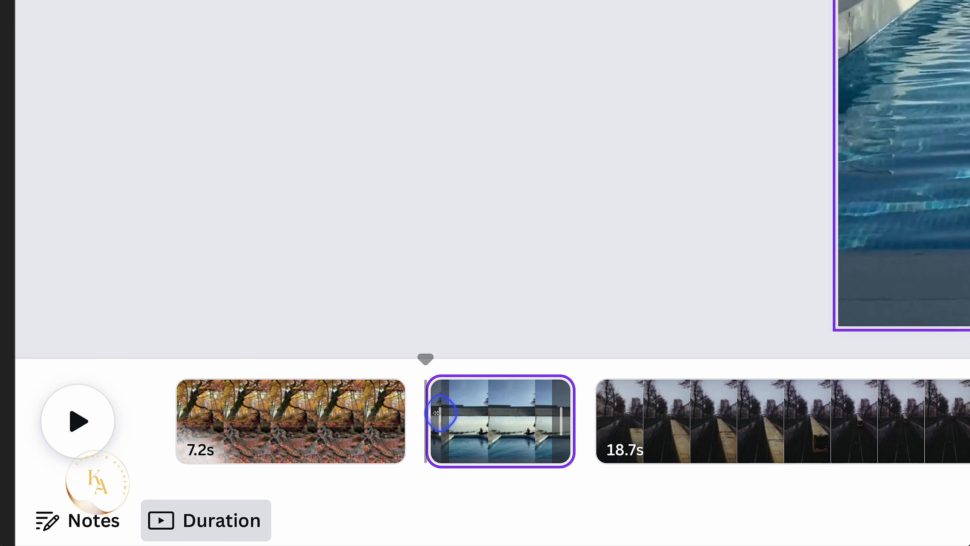
mouse_move(436, 413)
mouse_down()
mouse_move(419, 412)
mouse_move(436, 398)
mouse_up()
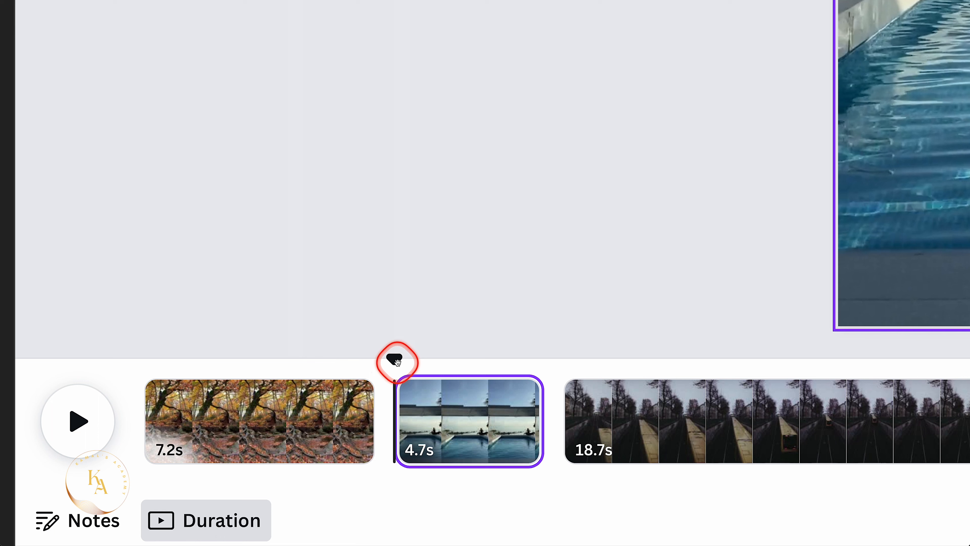
drag(397, 361, 514, 361)
drag(532, 414, 508, 412)
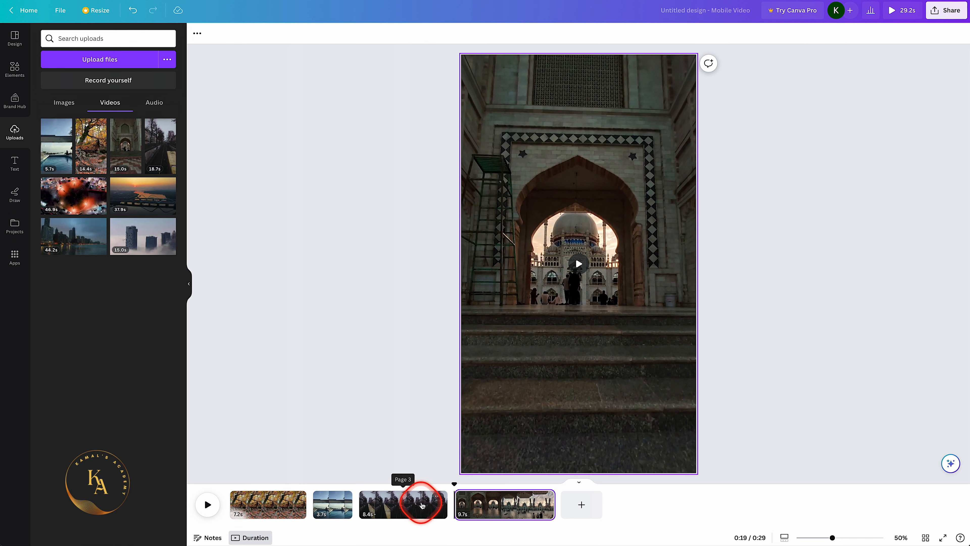
Play back the edited video from the start and stop on the autumn forest clip
drag(452, 485, 231, 499)
click(207, 505)
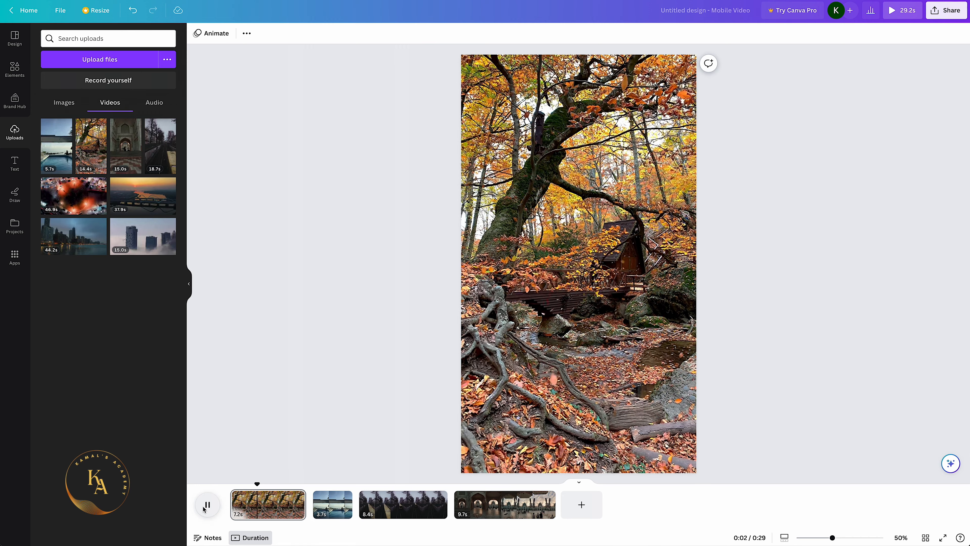
click(282, 504)
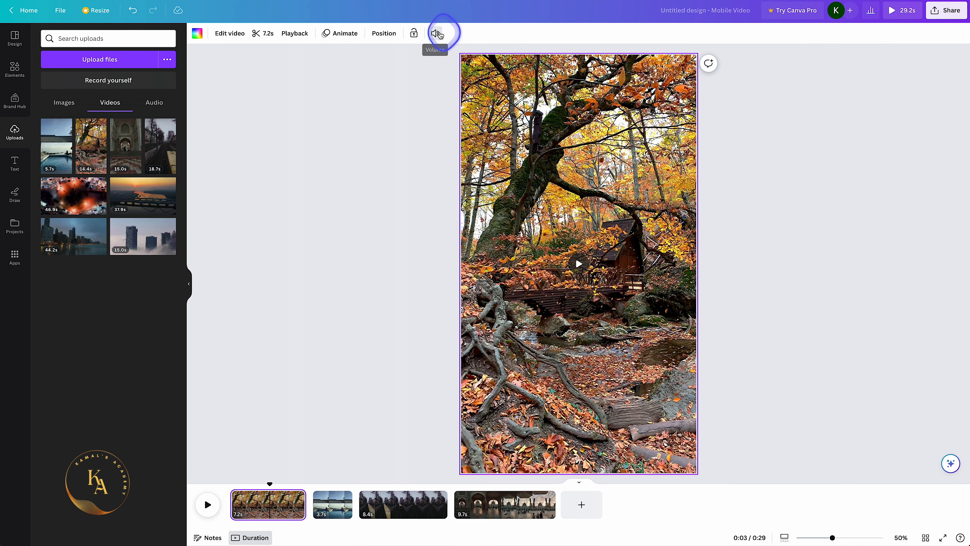
Mute all videos on the autumn forest page, setting the volume to 0
click(435, 33)
drag(404, 80, 457, 75)
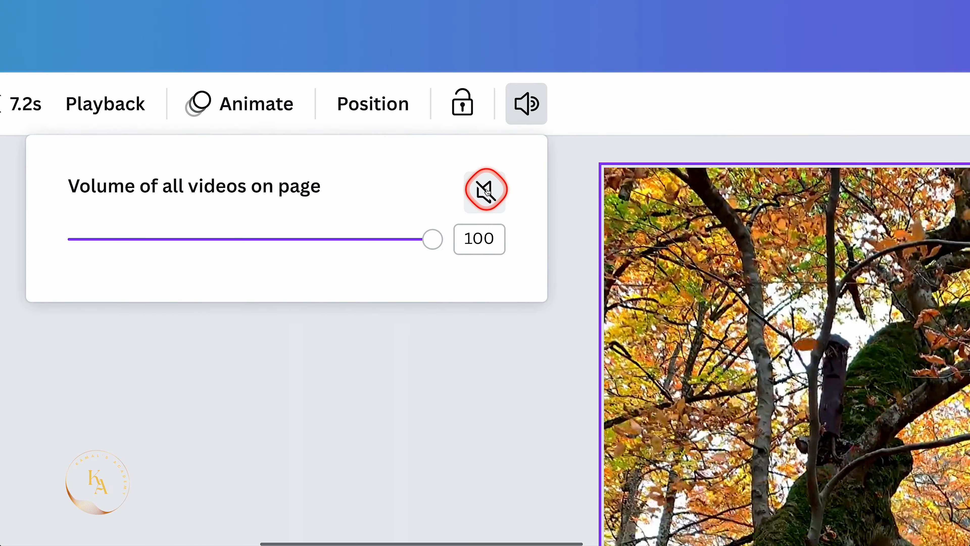
click(421, 63)
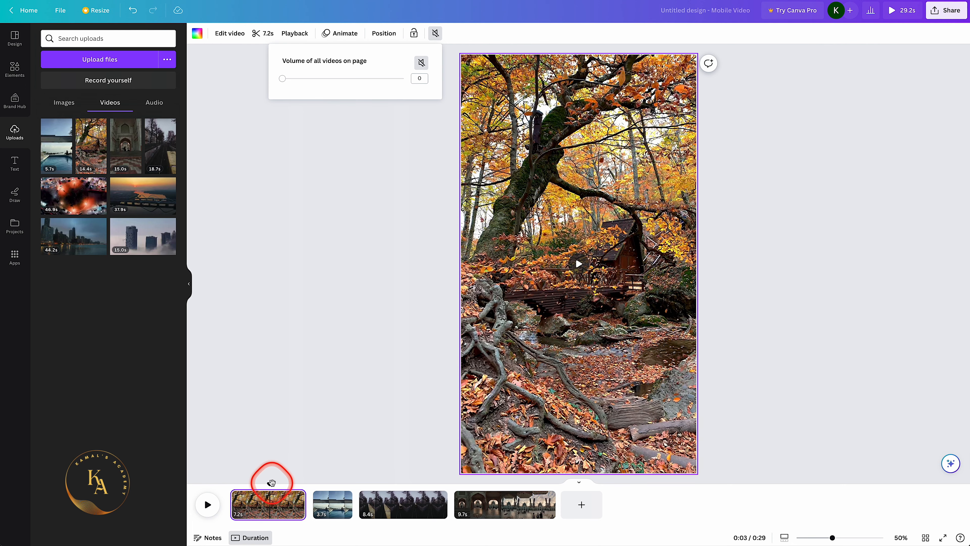
Replay the muted autumn forest page from the beginning and open the page's additional options
drag(272, 483, 235, 483)
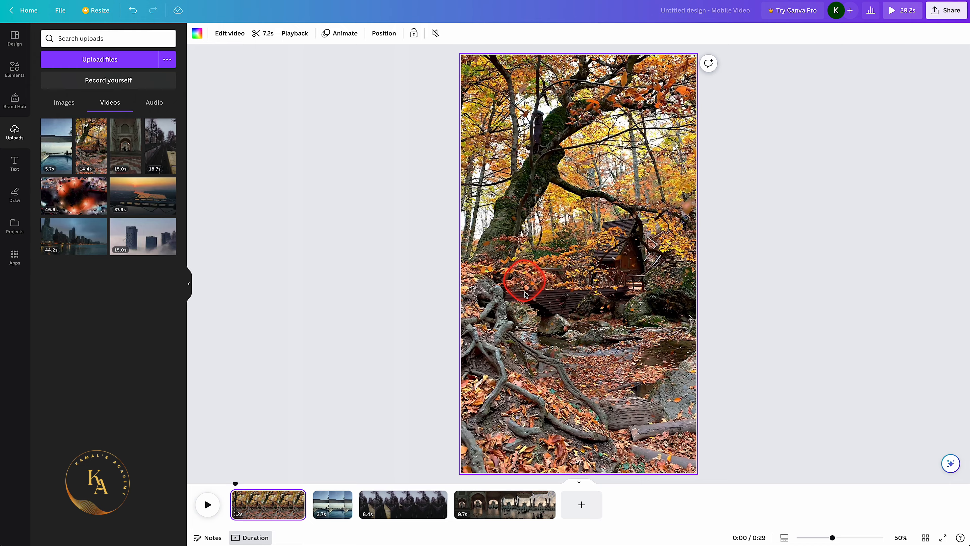
click(209, 505)
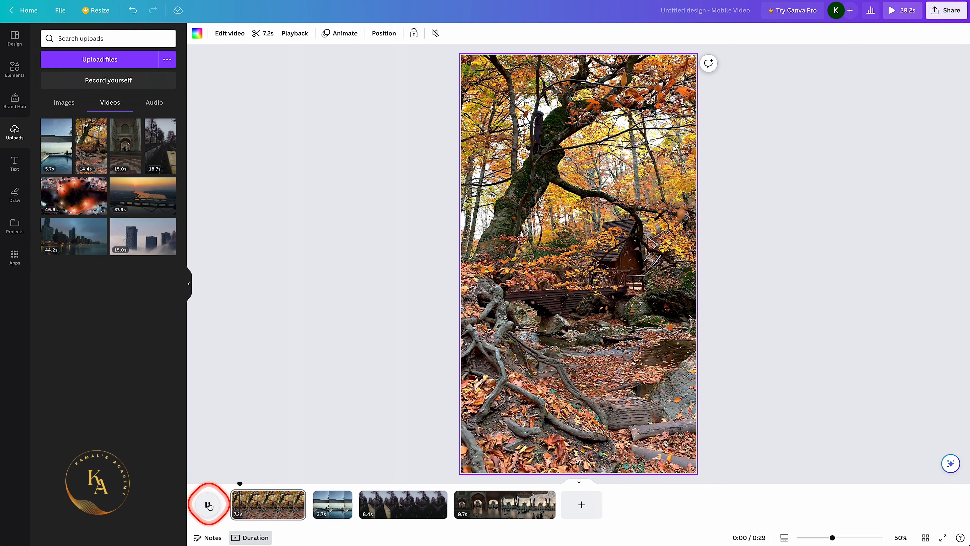
click(209, 505)
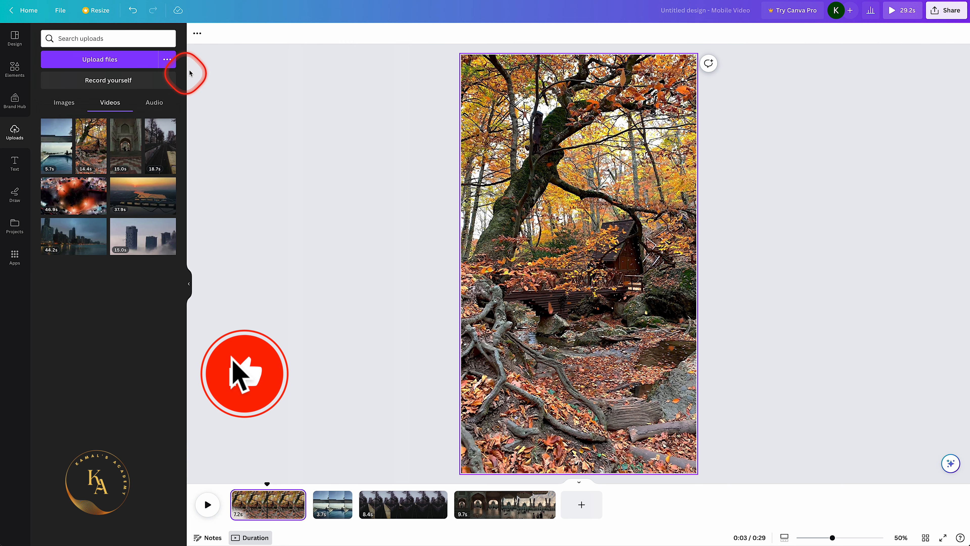
click(198, 34)
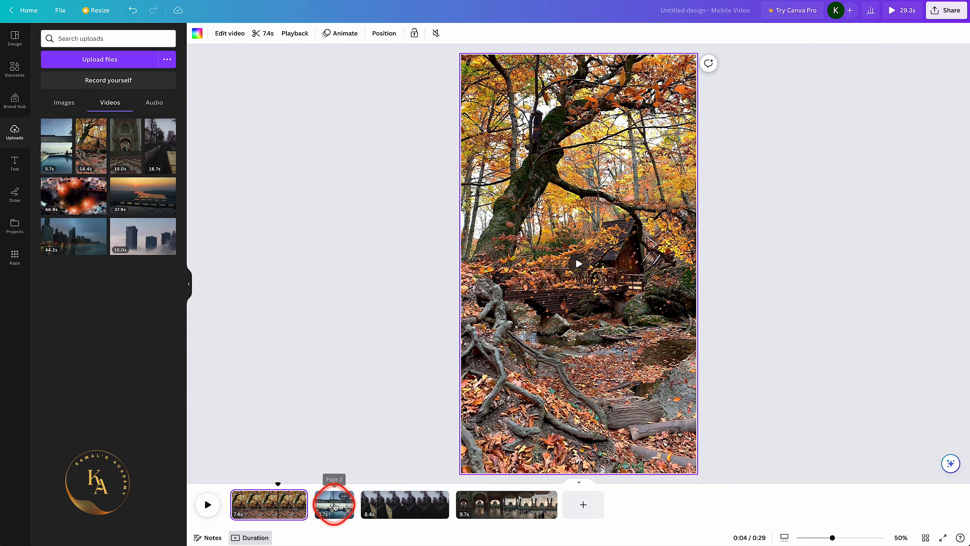
Mute all videos on the pool page and on the train tracks page, setting their volume to 0
click(331, 507)
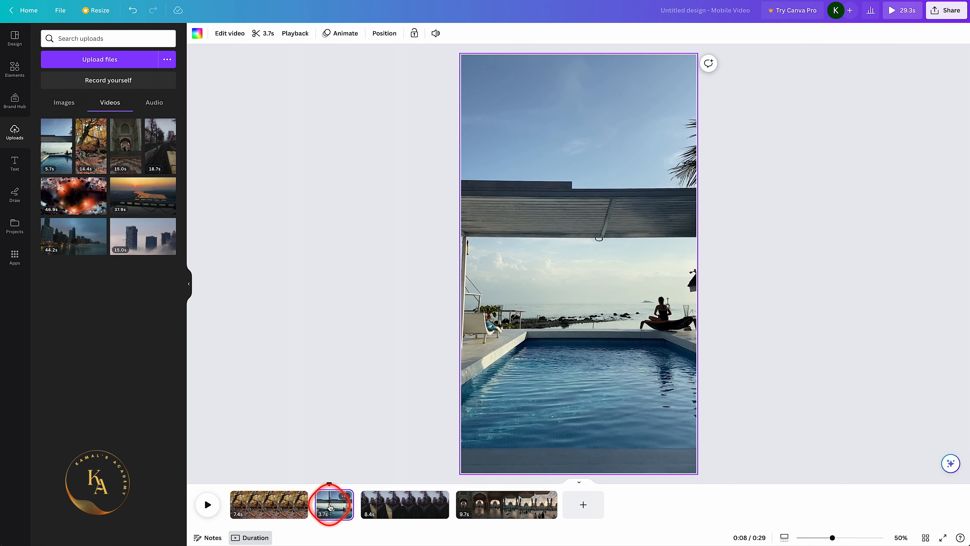
click(435, 35)
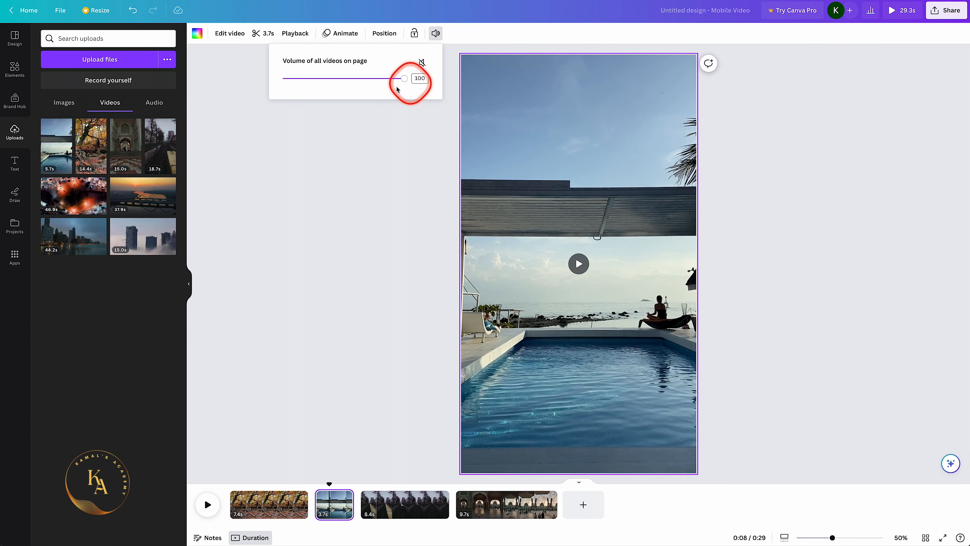
click(422, 62)
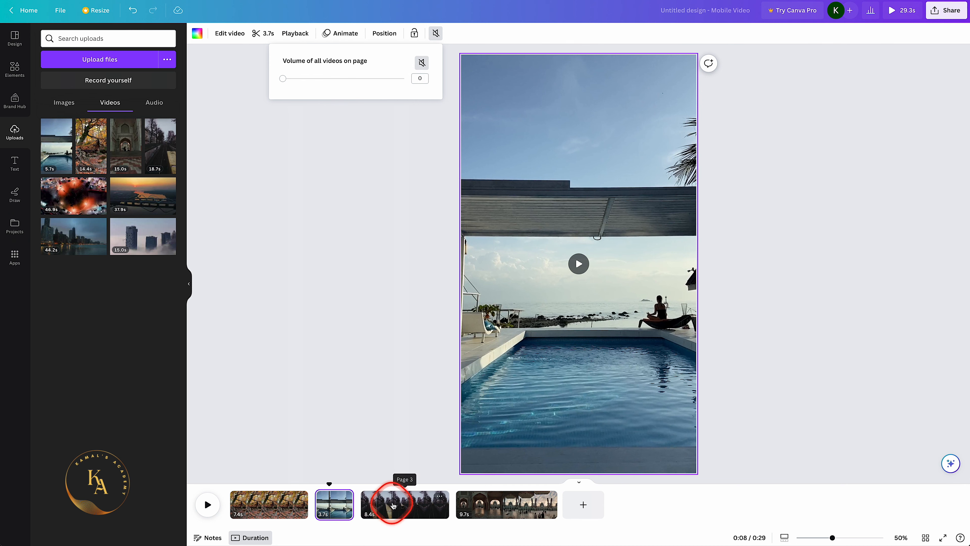
click(392, 504)
click(436, 34)
click(421, 63)
Mute all videos on the mosque page, setting the volume to 0
click(519, 503)
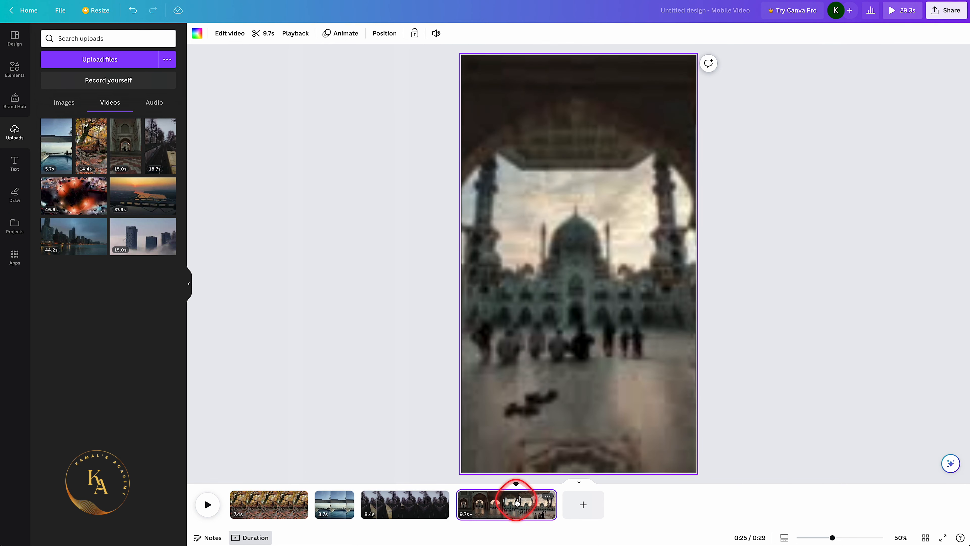
click(436, 34)
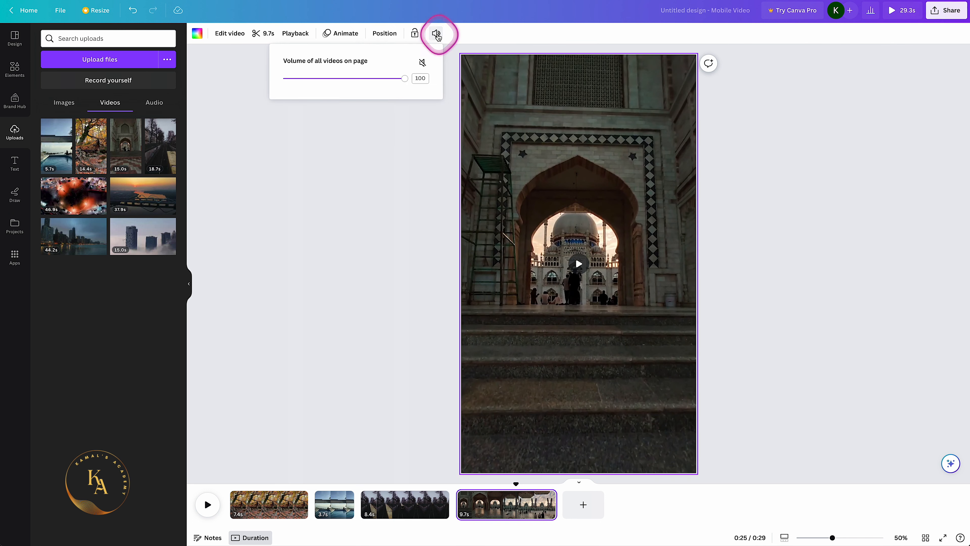
click(420, 64)
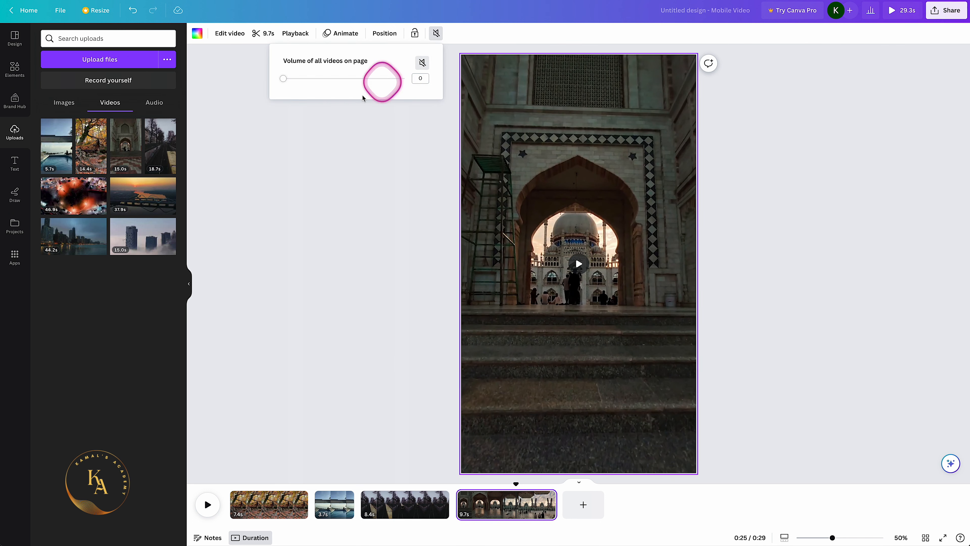
click(329, 330)
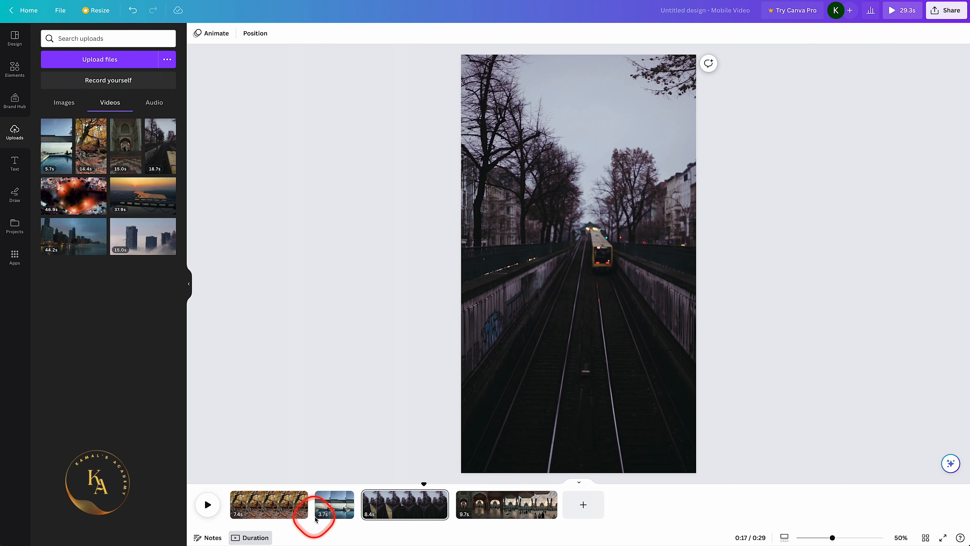
Insert a blank page between the autumn forest and pool clips and delete it again
mouse_move(315, 503)
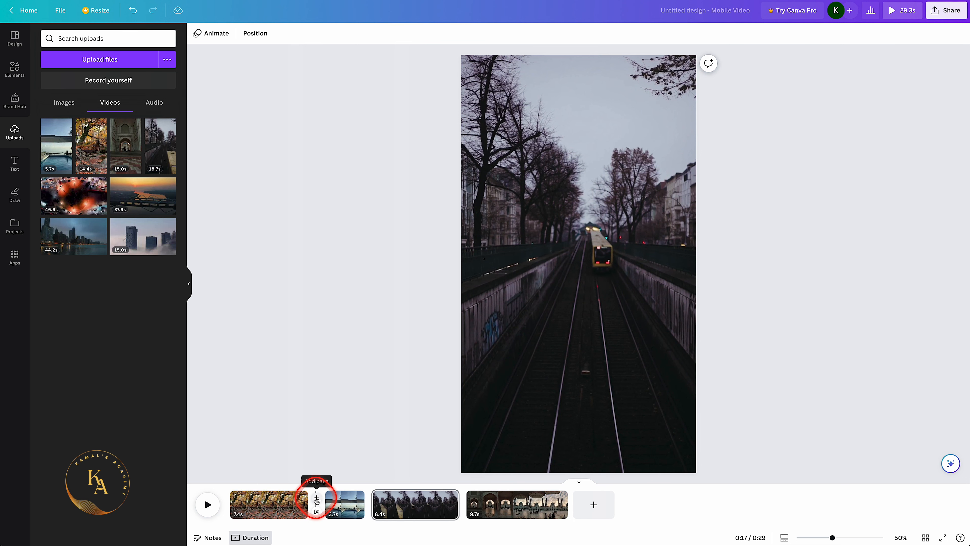
click(316, 498)
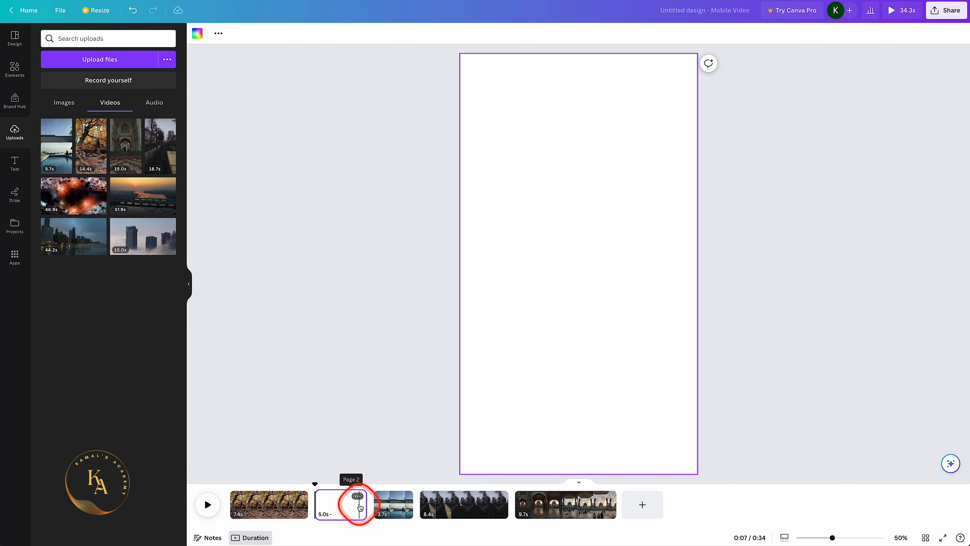
drag(358, 505, 344, 509)
key(Delete)
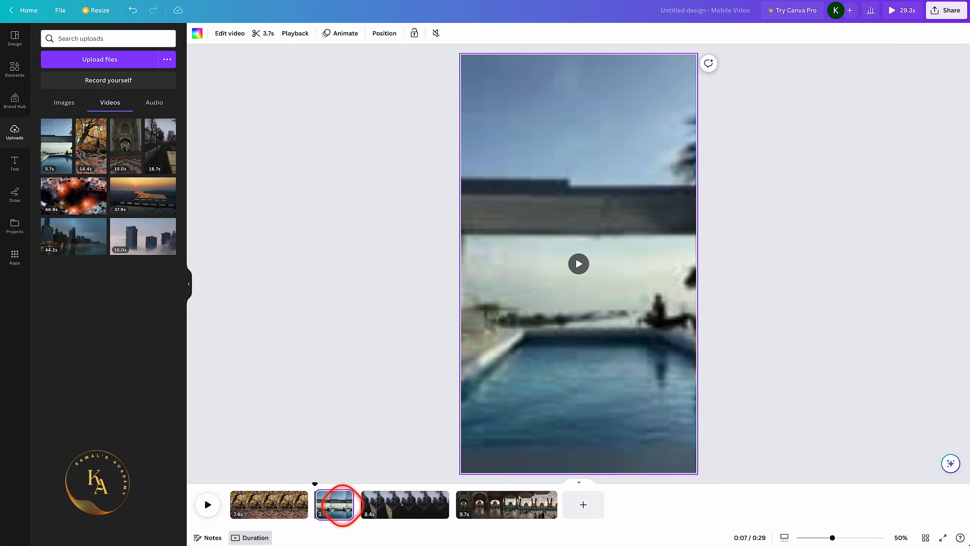
Apply a Slide transition between the autumn forest clip and the pool clip
mouse_move(314, 512)
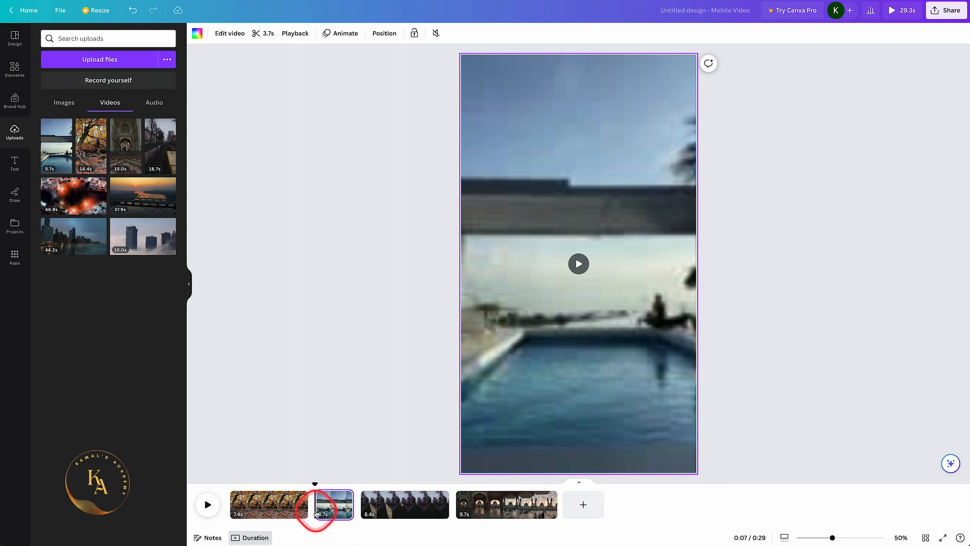
click(314, 513)
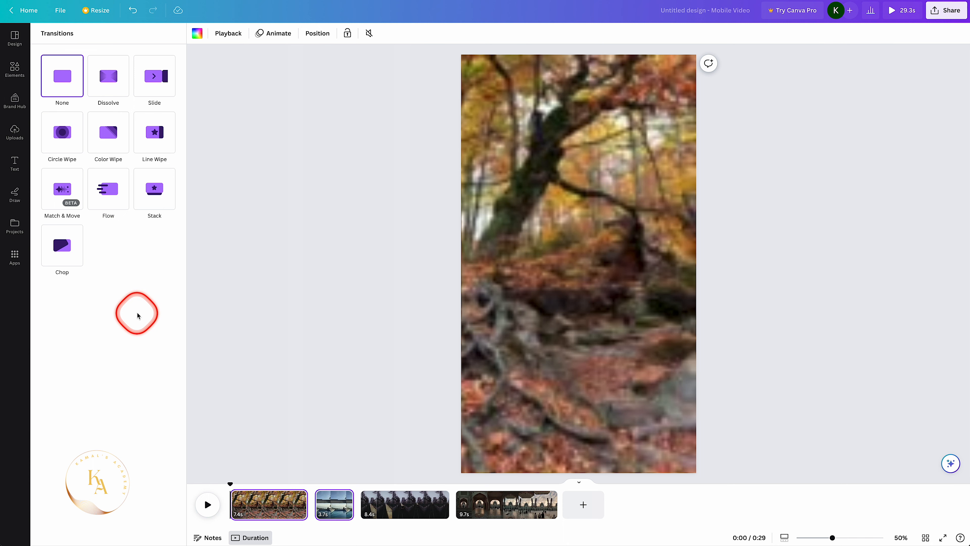
click(154, 79)
click(267, 226)
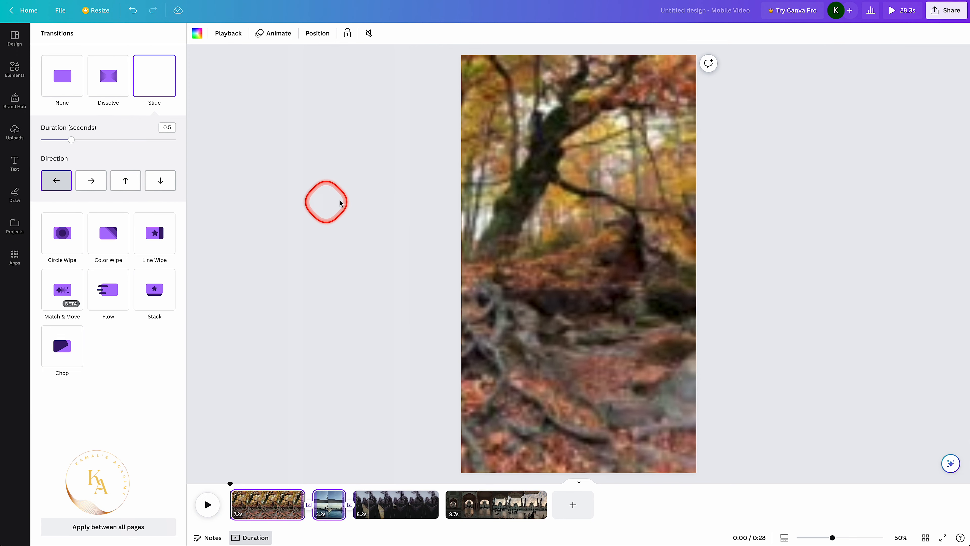
Preview the left, right, up and down directions of the Slide transition
click(56, 181)
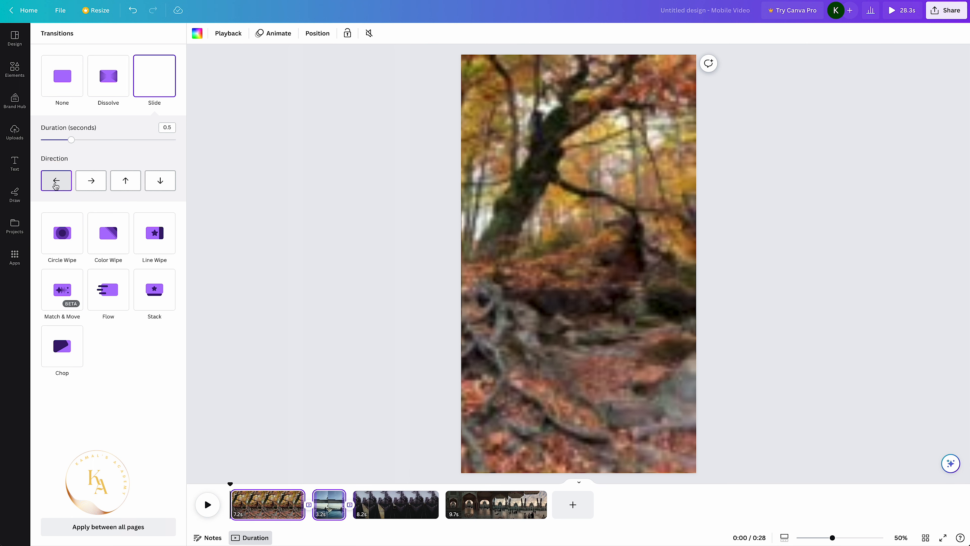
click(90, 182)
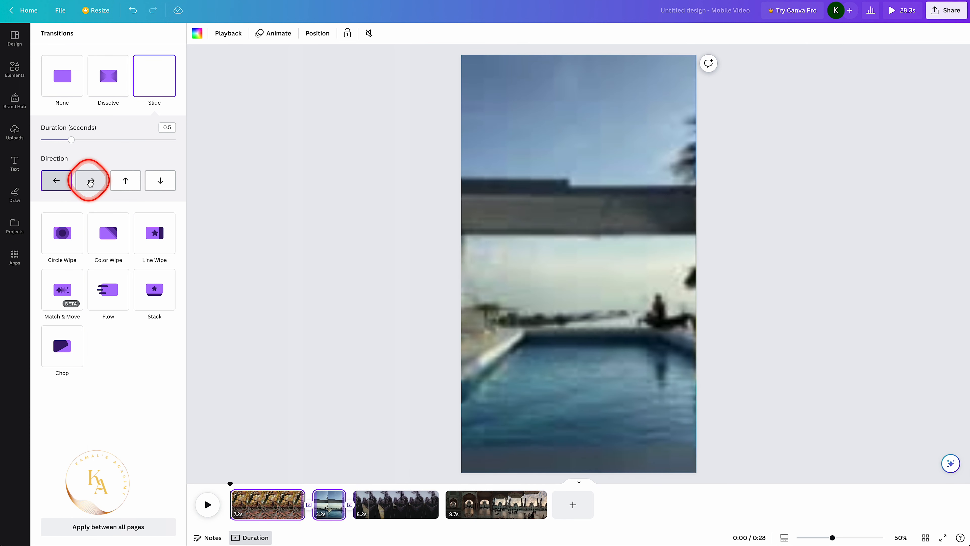
click(126, 181)
click(155, 185)
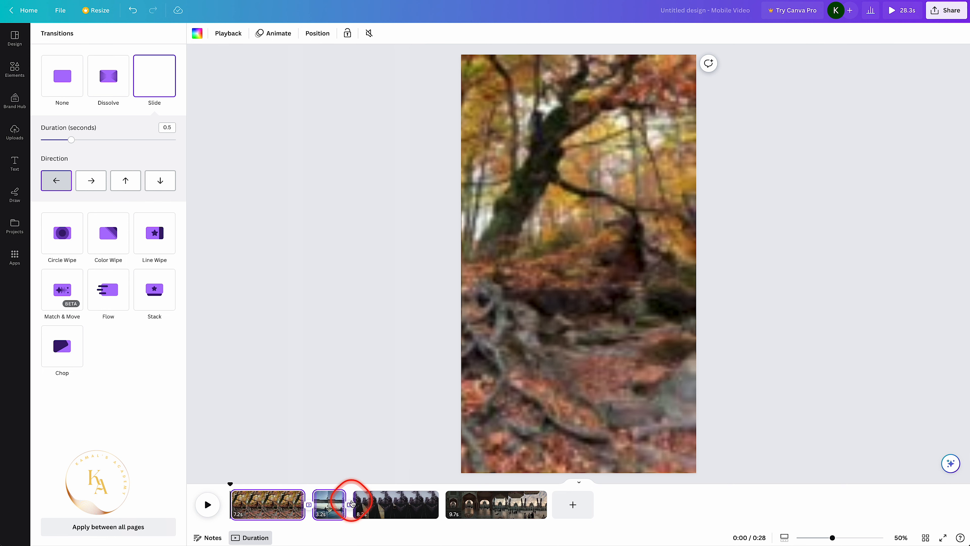
Play back the transition from the pool clip to the train clip and change it to Dissolve
drag(241, 486, 344, 481)
key(space)
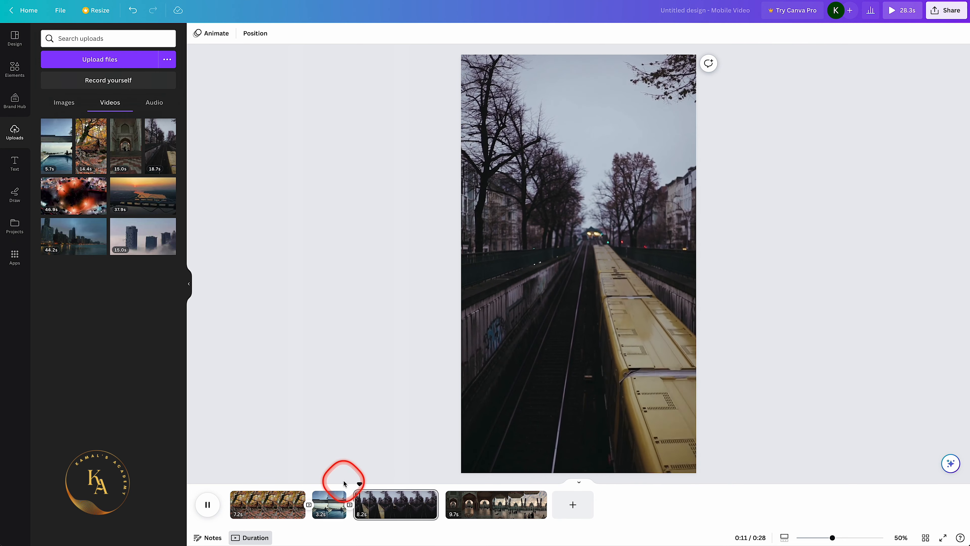
key(space)
click(350, 504)
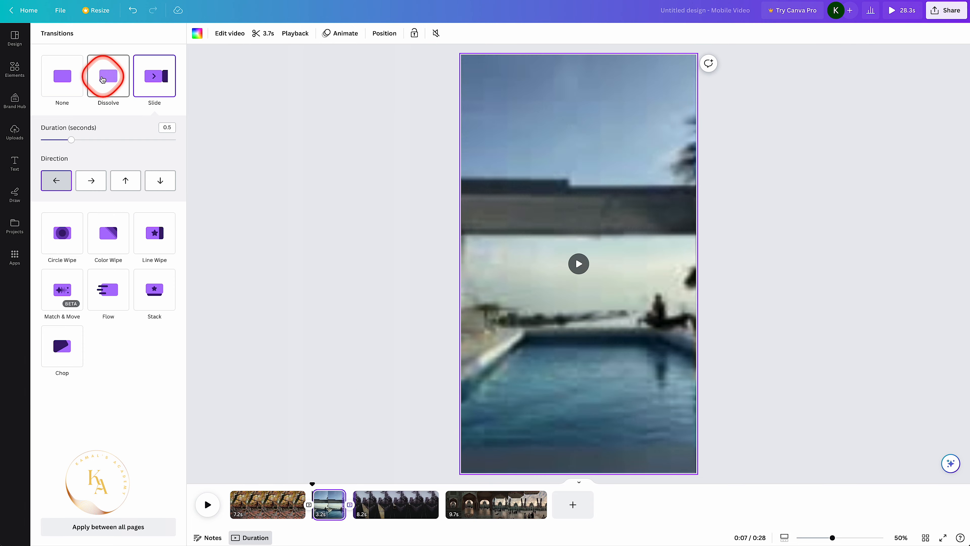
click(112, 80)
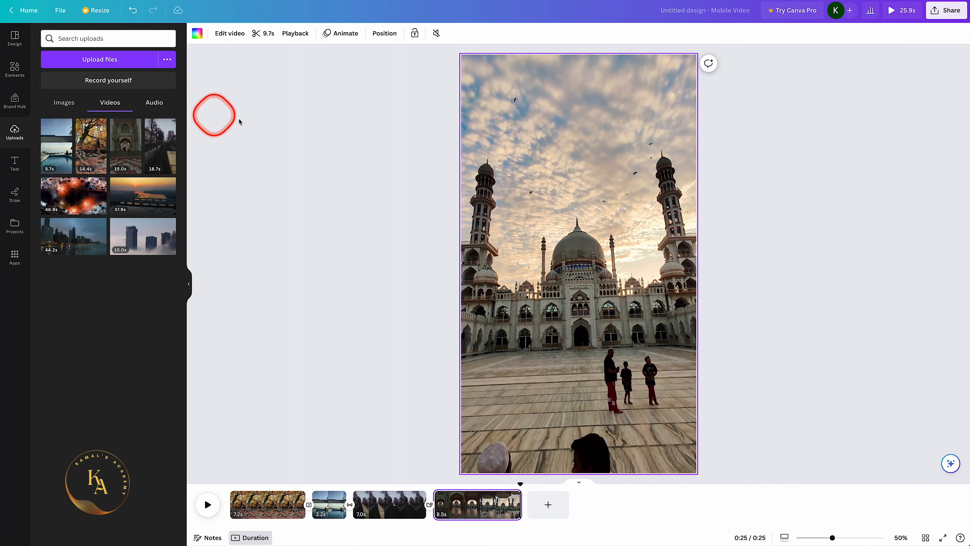
Add the uploaded audio track "The Future Ancient Now" at the start of the video
click(153, 109)
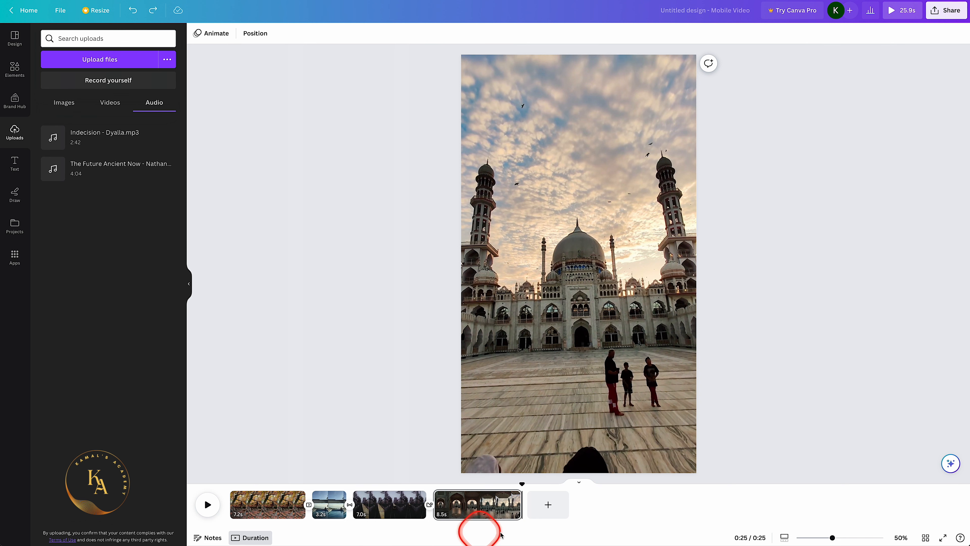
drag(522, 486, 224, 503)
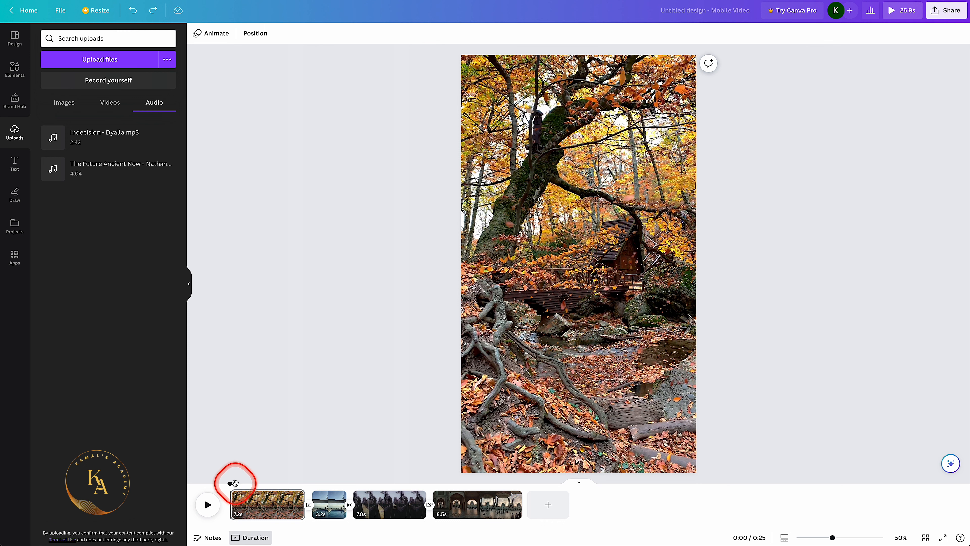
click(108, 178)
Adjust the music track by sliding its waveform so a different section of the song plays under the clips
click(530, 514)
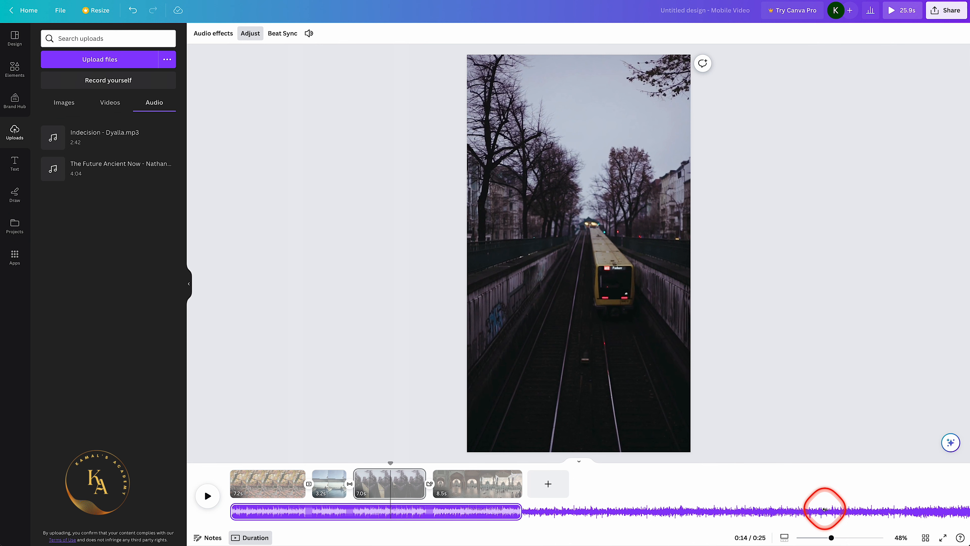
drag(825, 509, 557, 516)
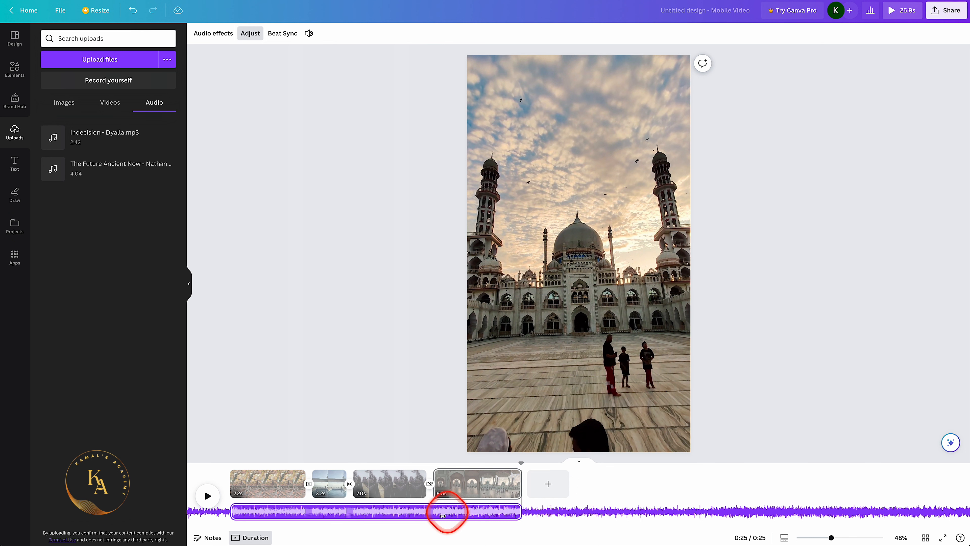
click(728, 425)
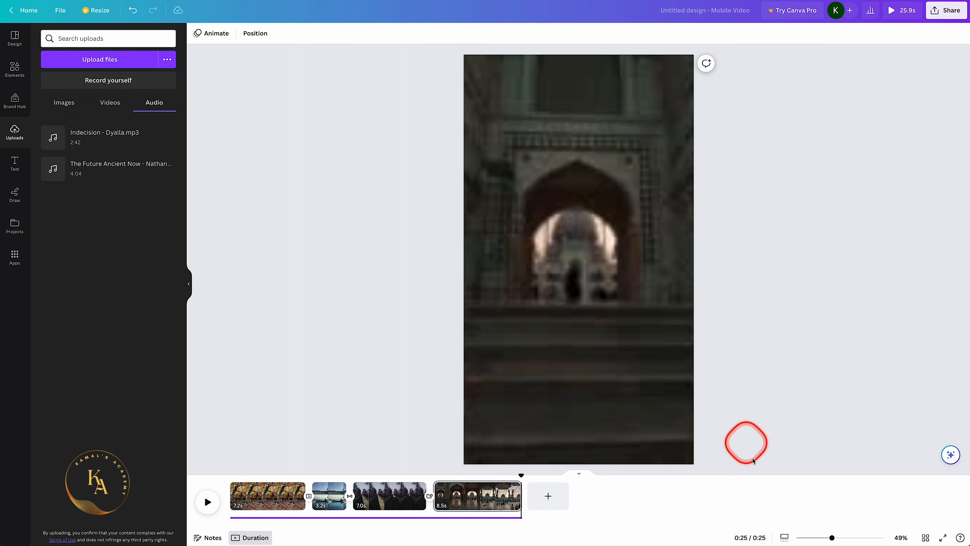
Play back the video with music from the start and review the audio track's available options
drag(523, 476, 230, 475)
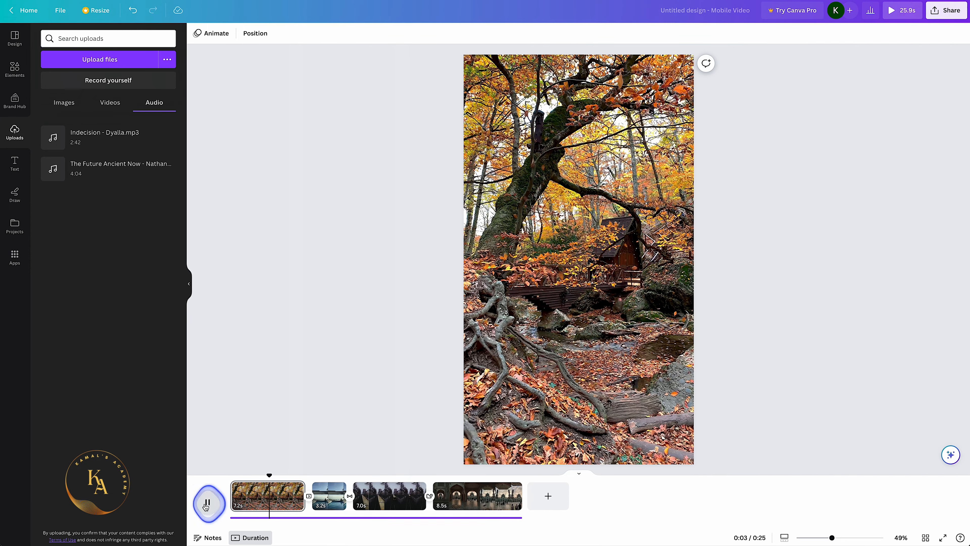
click(384, 506)
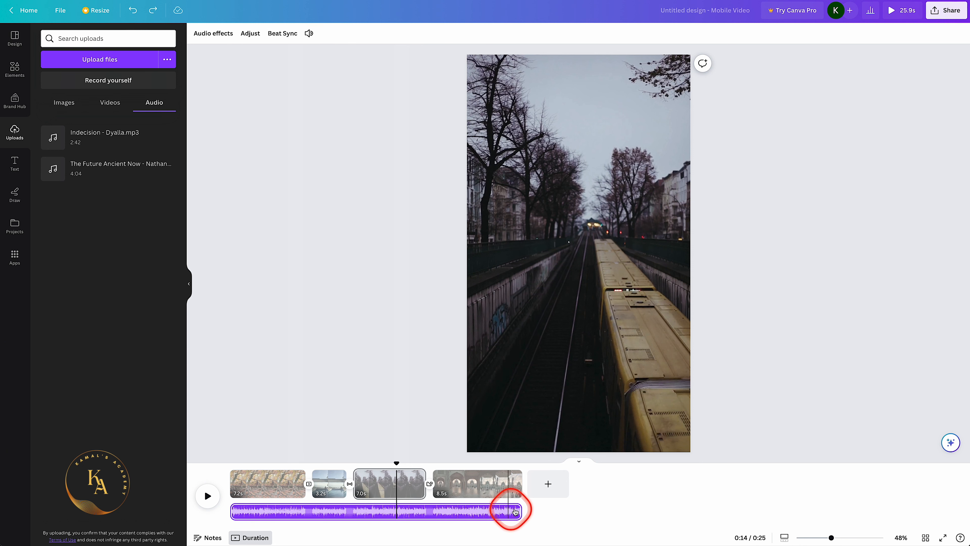
right_click(474, 512)
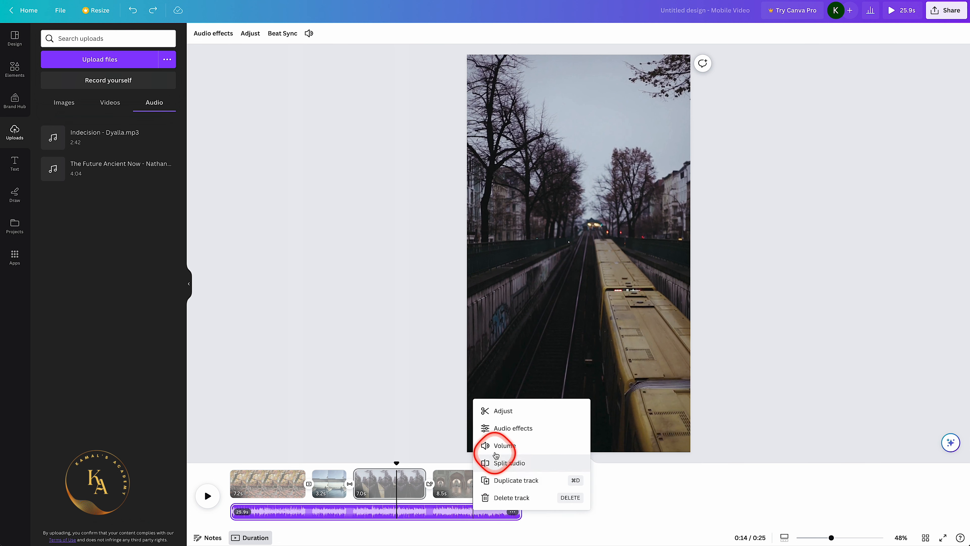
click(547, 520)
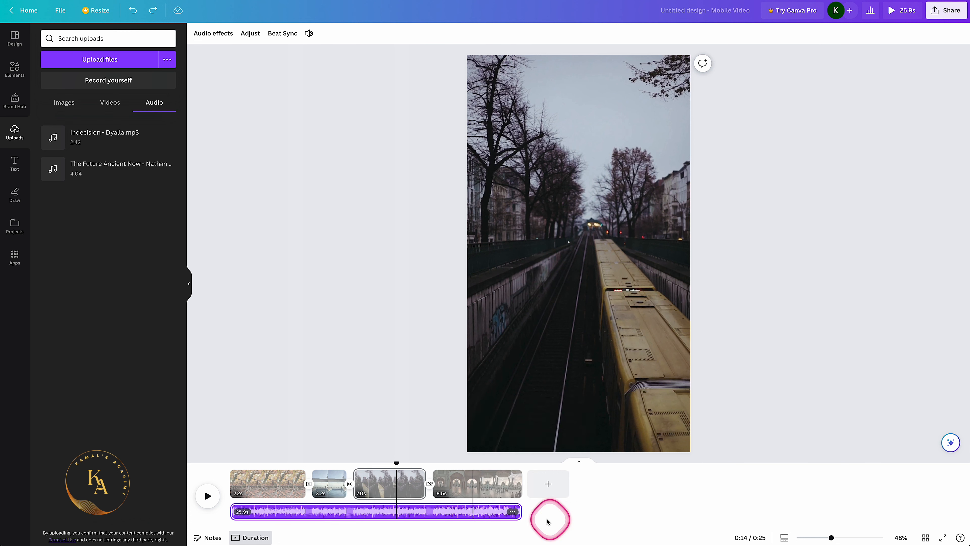
Lower the music track's volume to 67
click(511, 512)
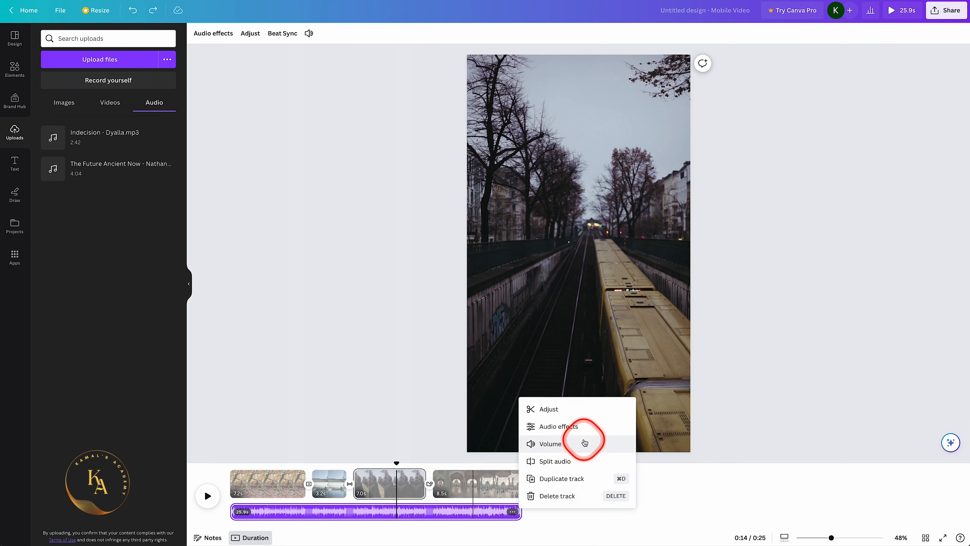
click(570, 444)
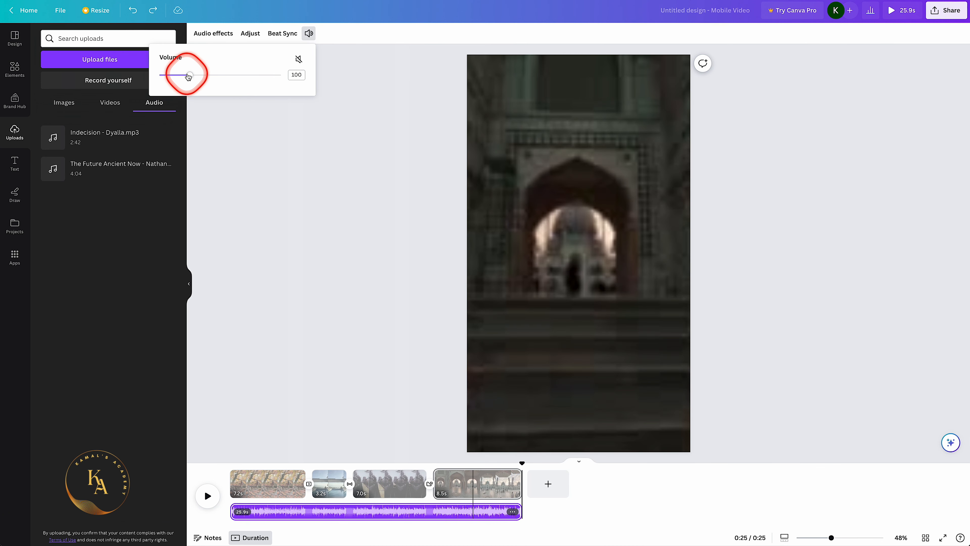
drag(190, 77, 188, 76)
drag(187, 75, 182, 76)
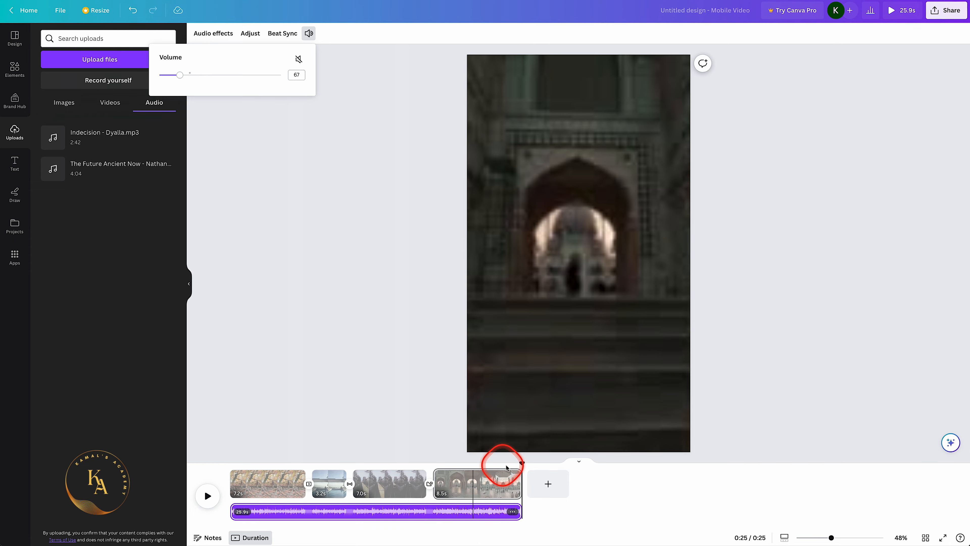
Play back the video from the start to check the new music volume
drag(521, 464, 203, 505)
click(204, 501)
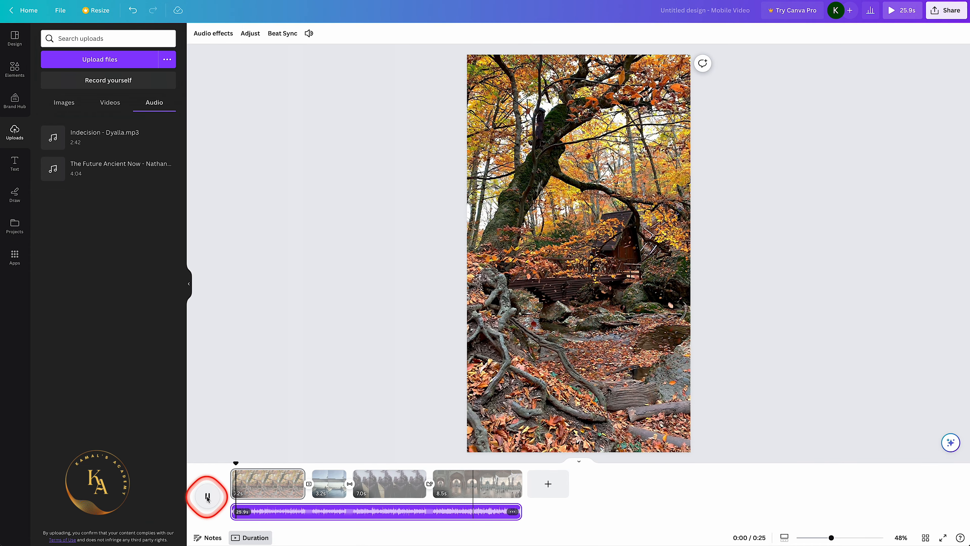
click(207, 497)
Trim the end of the music track back to the pool clip, at about 0:09
click(311, 507)
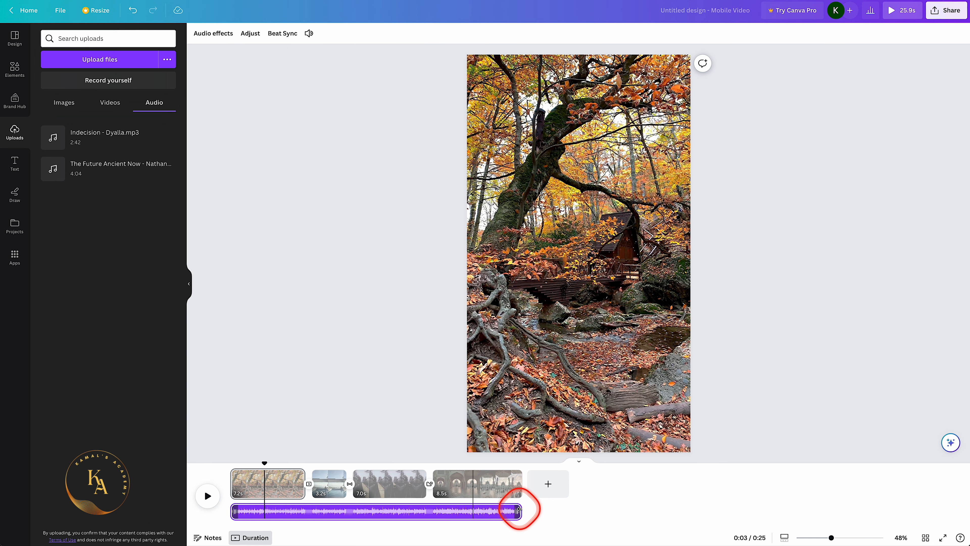
drag(519, 509, 511, 510)
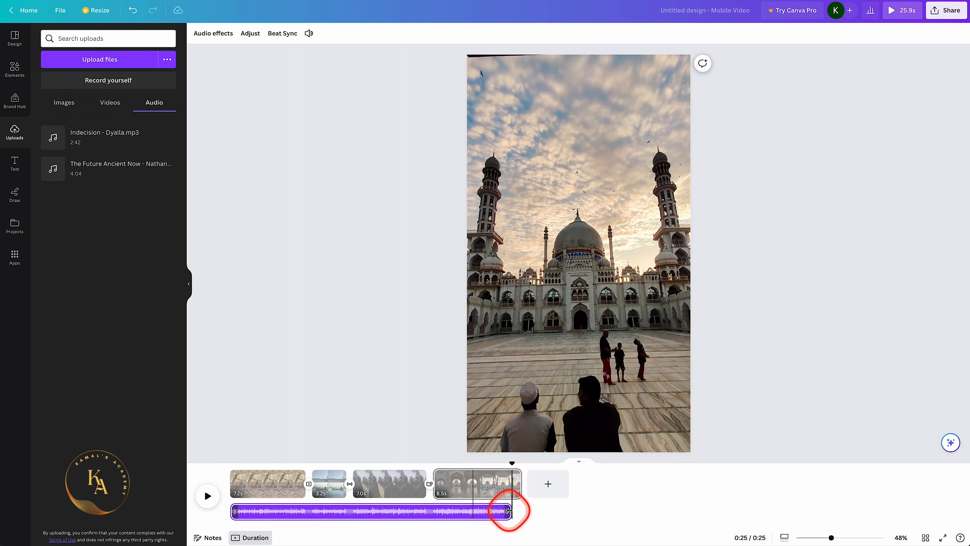
drag(510, 511, 331, 511)
click(322, 378)
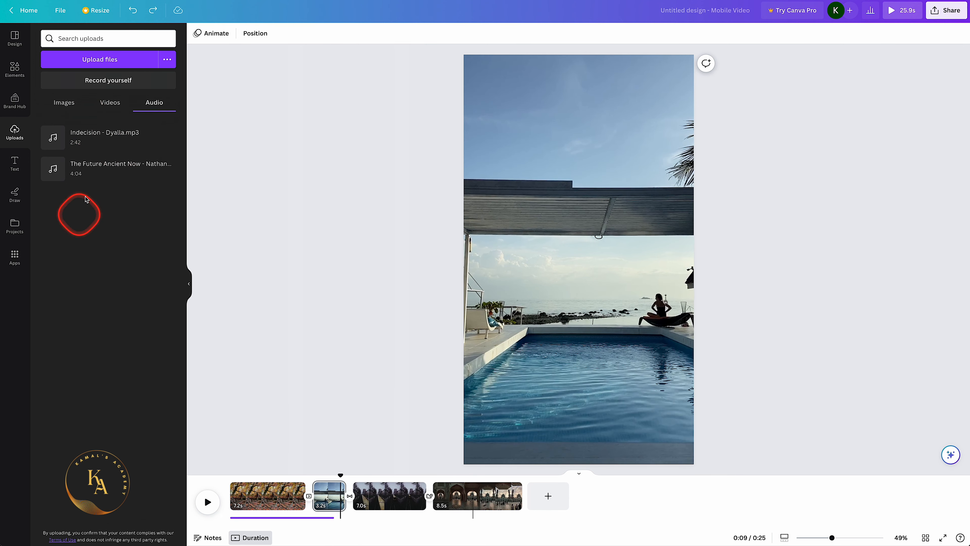
Add the uploaded Indecision - Dyalla track at 0:09 and adjust which portion of the song plays
click(93, 143)
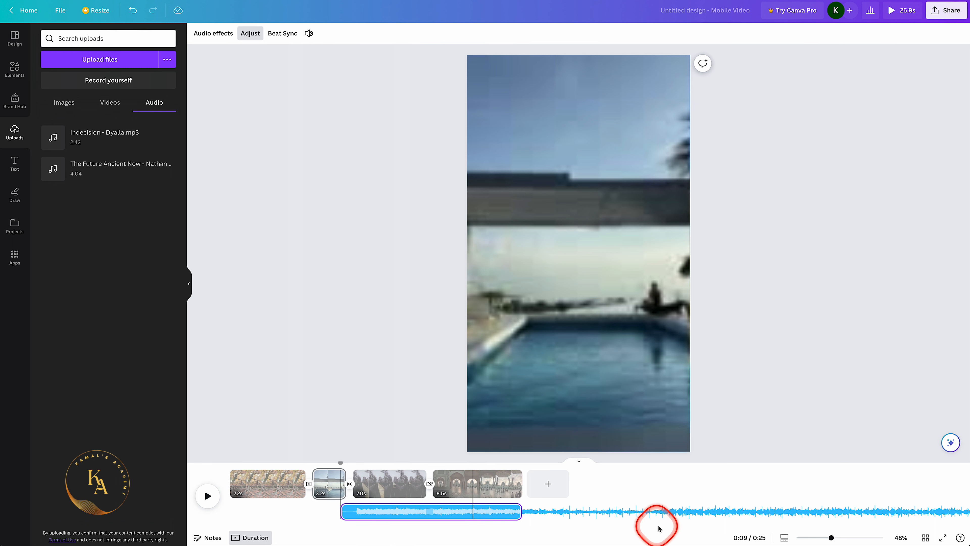
drag(682, 510, 396, 541)
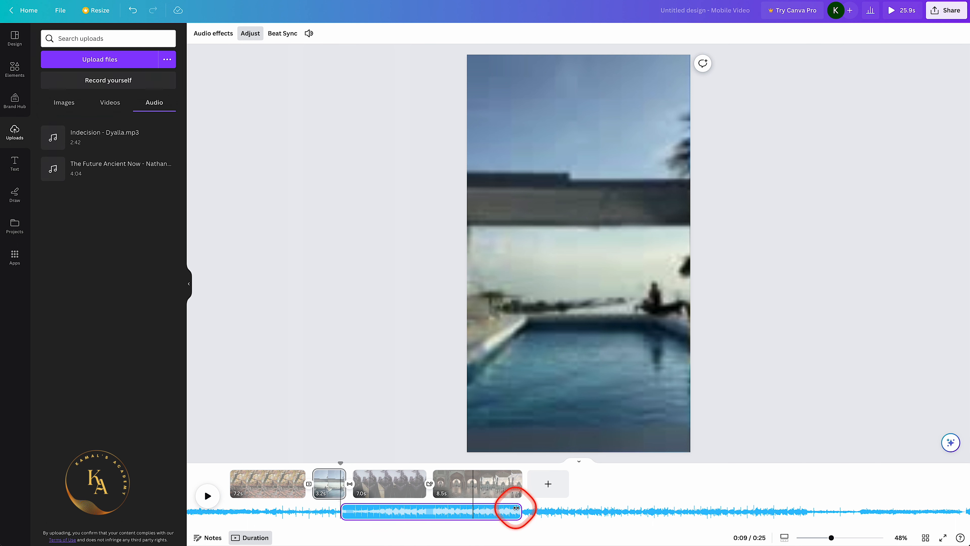
click(490, 510)
click(586, 485)
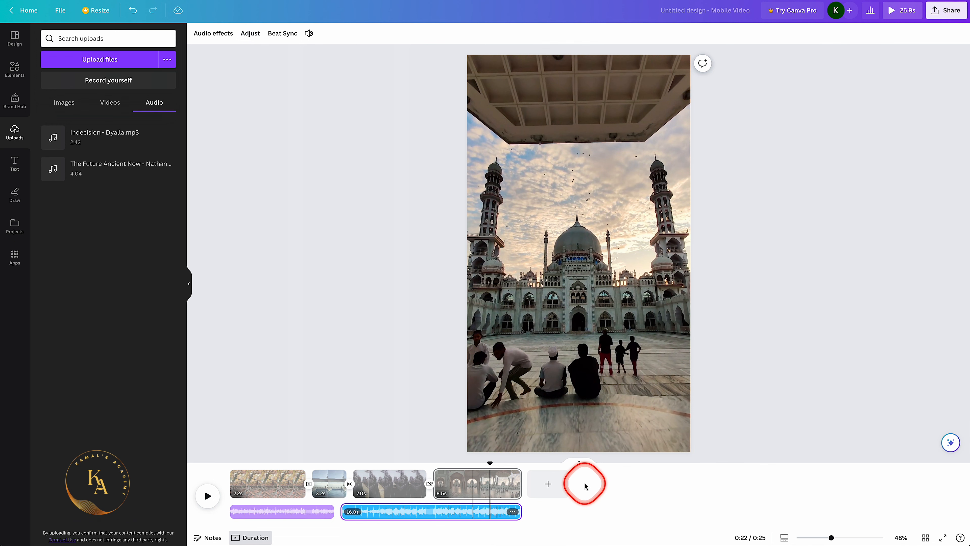
Play back the video from the start of the pool clip across the change between the two music tracks
mouse_move(336, 519)
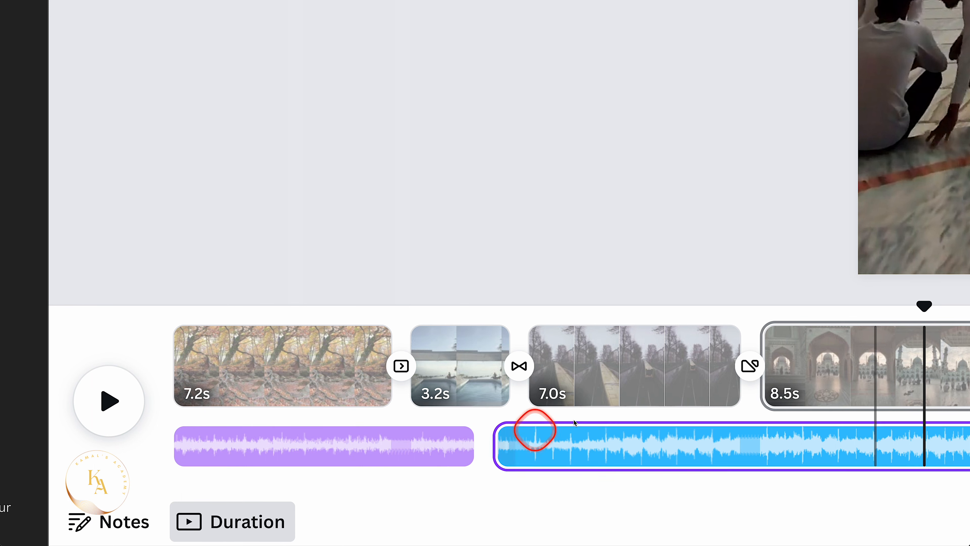
drag(924, 306, 407, 325)
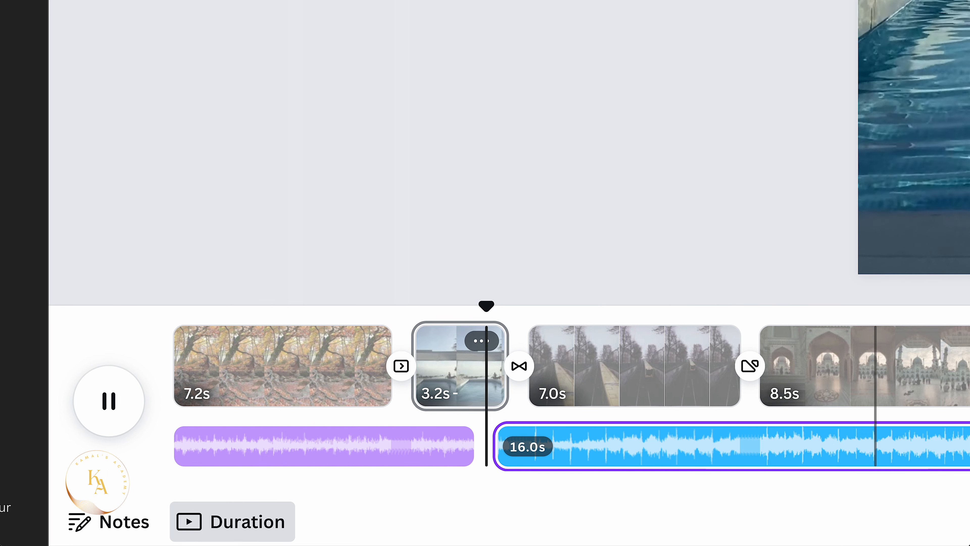
key(space)
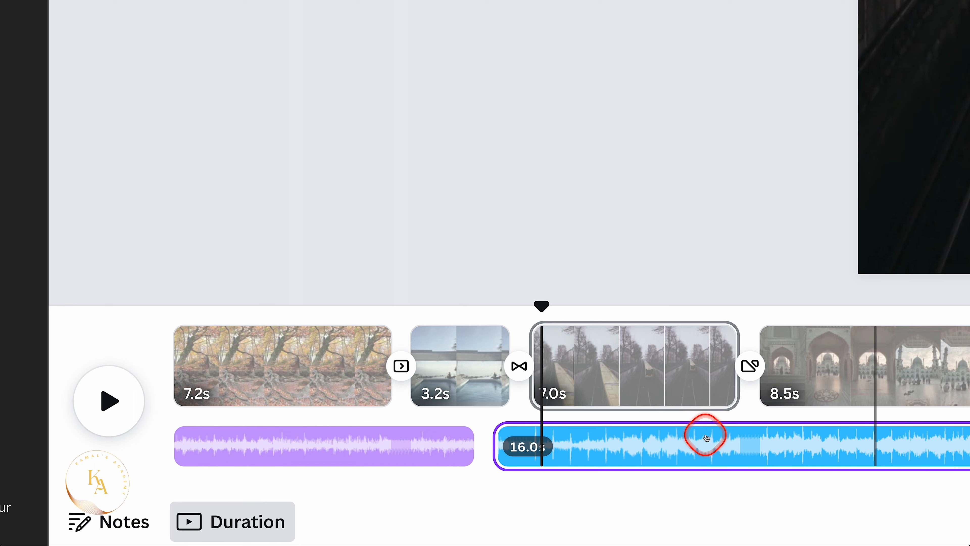
Move the Indecision track earlier so it starts right where the first music track ends, and play back the change
drag(703, 438, 677, 436)
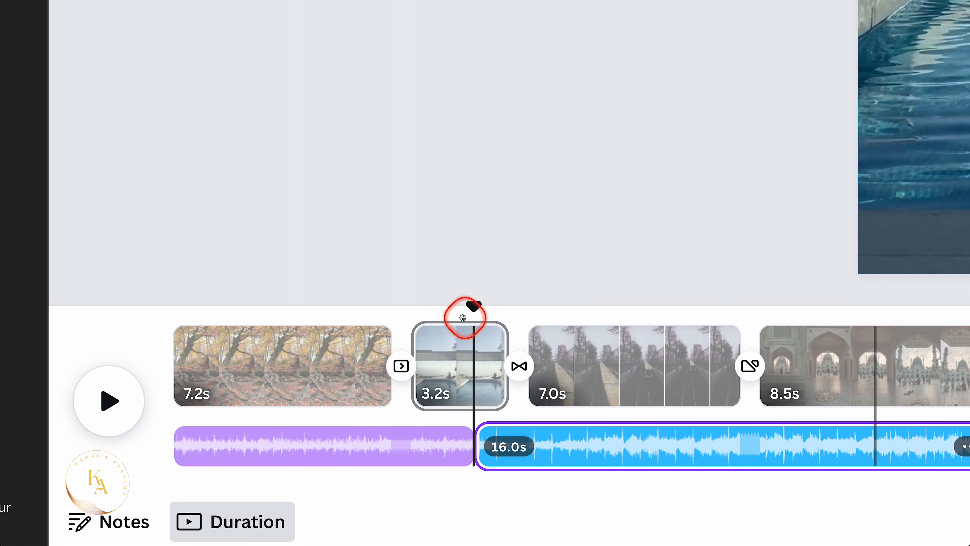
click(438, 312)
key(space)
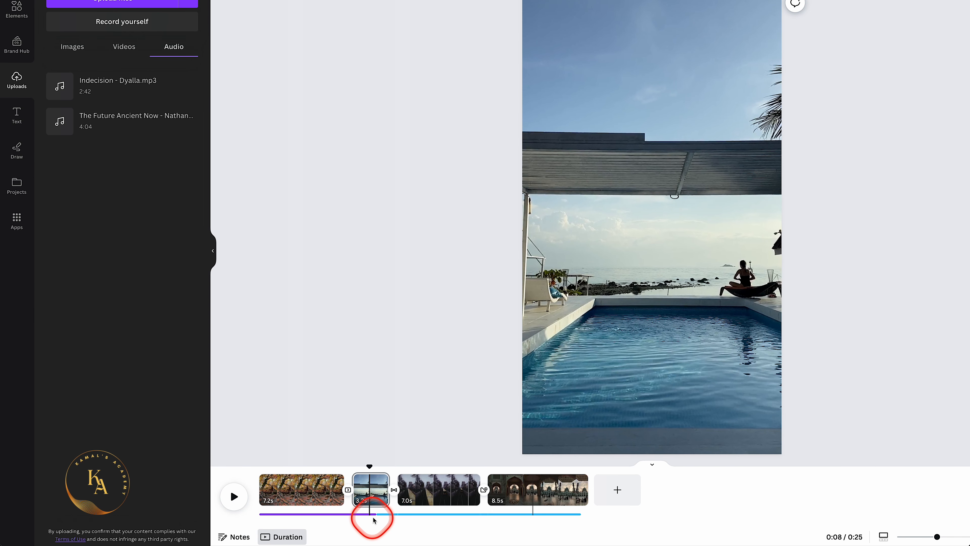
Extend the beginning of the Indecision track back to the start of the pool clip so it overlaps the first track
click(372, 517)
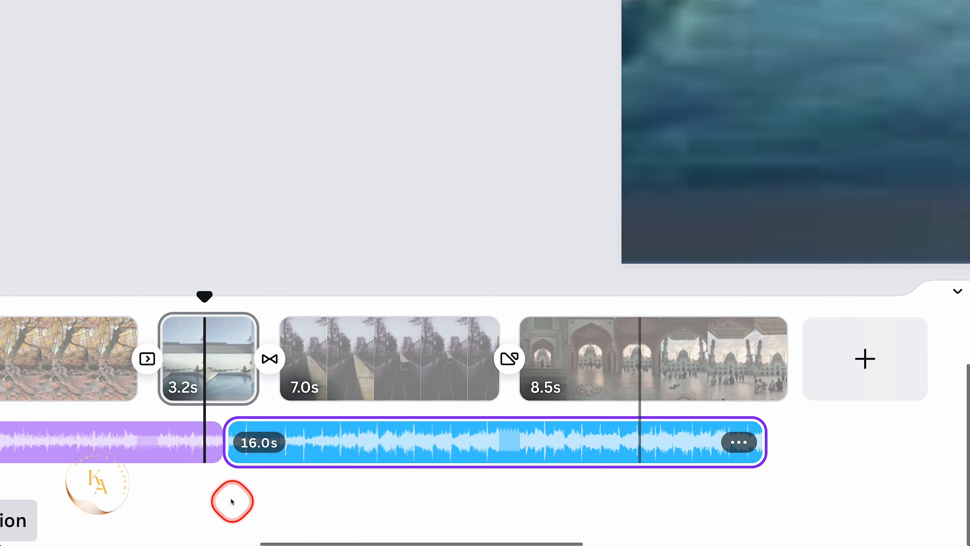
mouse_move(236, 441)
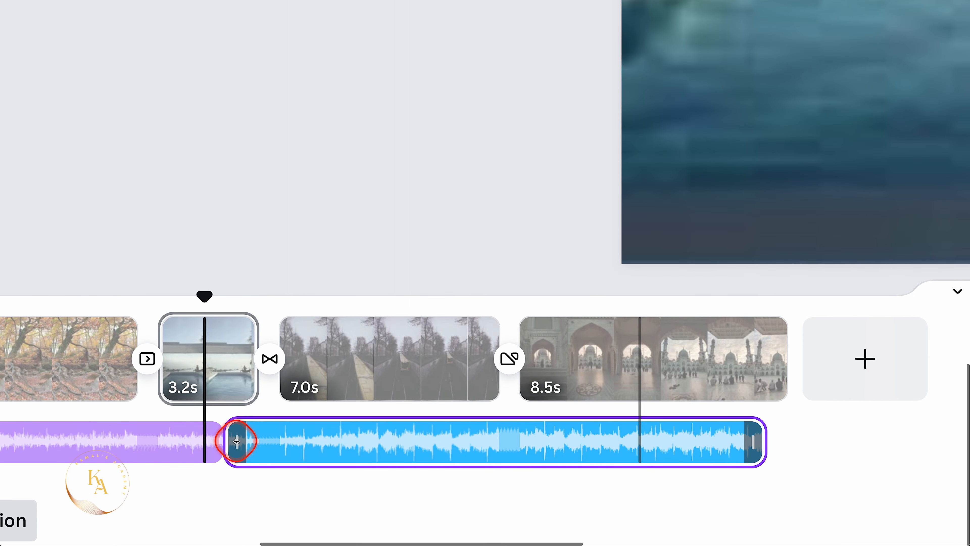
drag(233, 441, 151, 390)
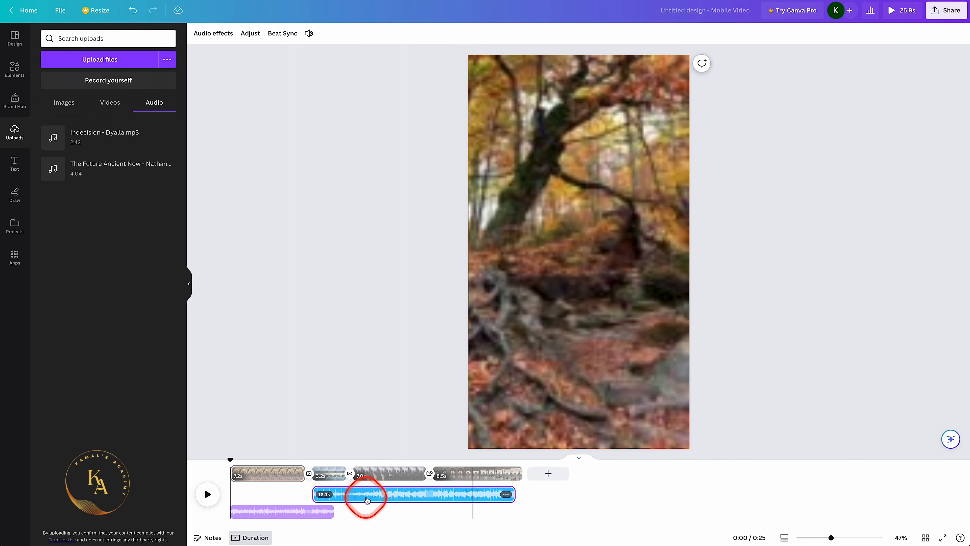
Give the Indecision track a fade-in of 1.0 s
click(316, 390)
click(289, 131)
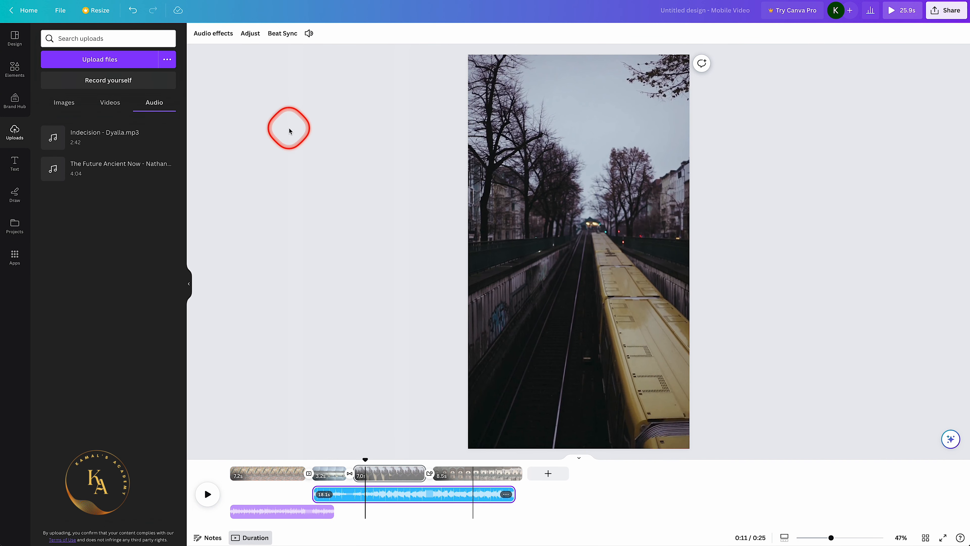
click(214, 35)
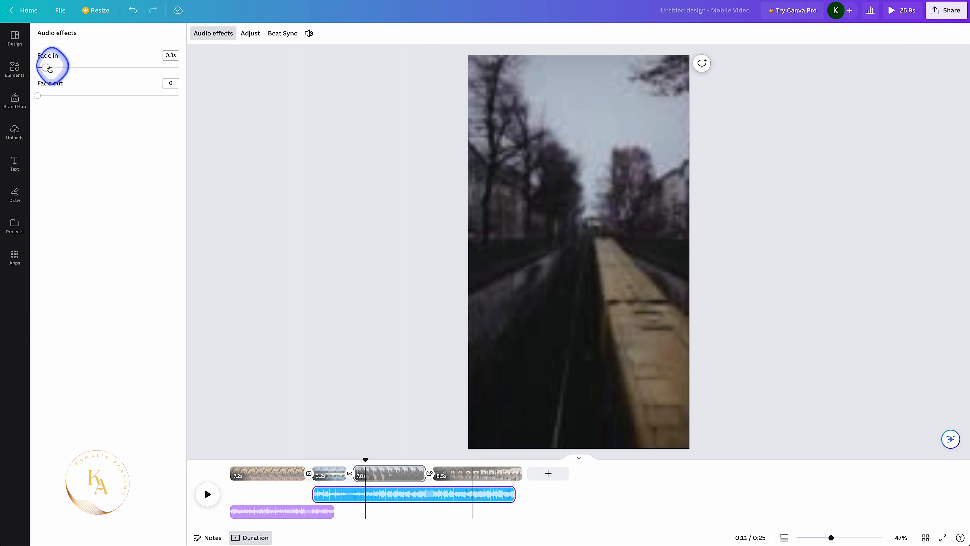
drag(67, 68, 79, 67)
click(175, 54)
drag(175, 54, 168, 53)
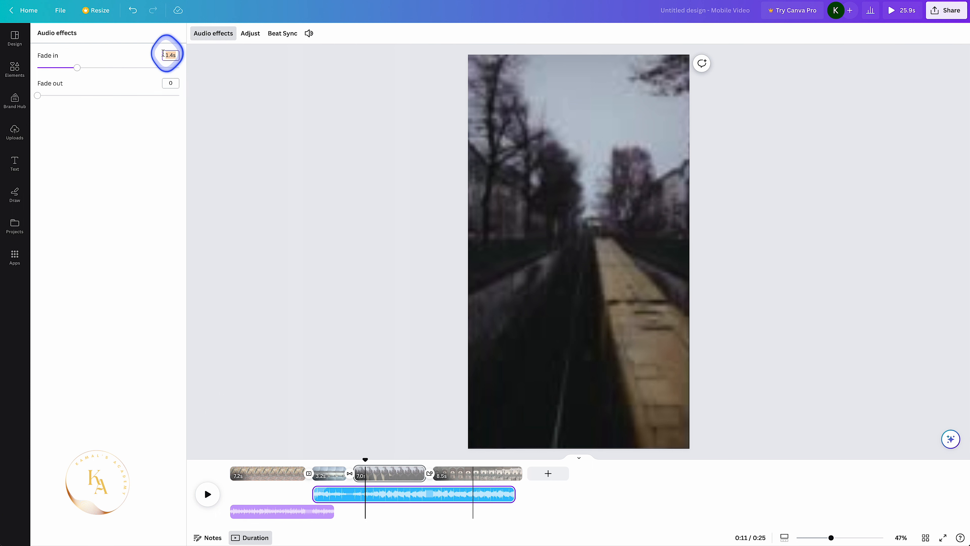
click(158, 139)
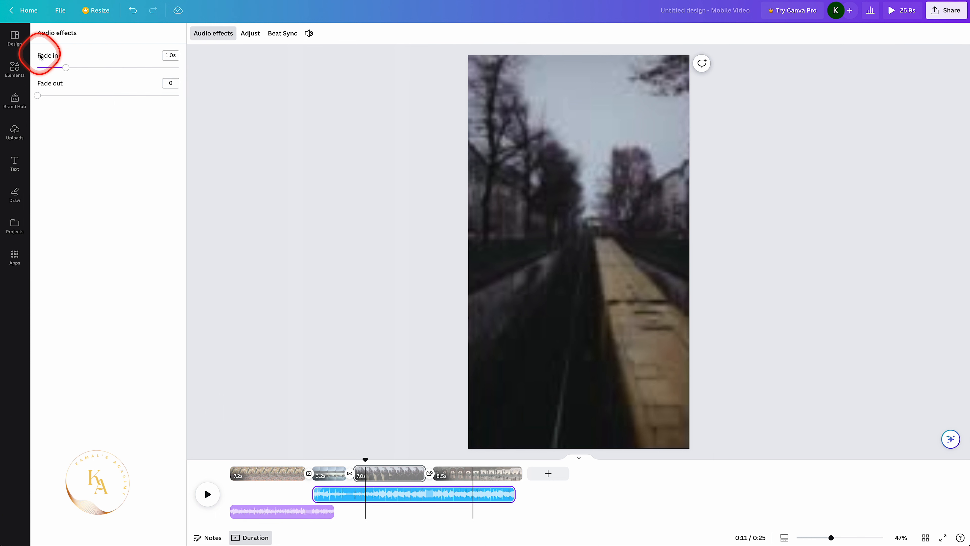
Give the first music track, The Future Ancient Now, a fade-out of 1.0 s
click(320, 498)
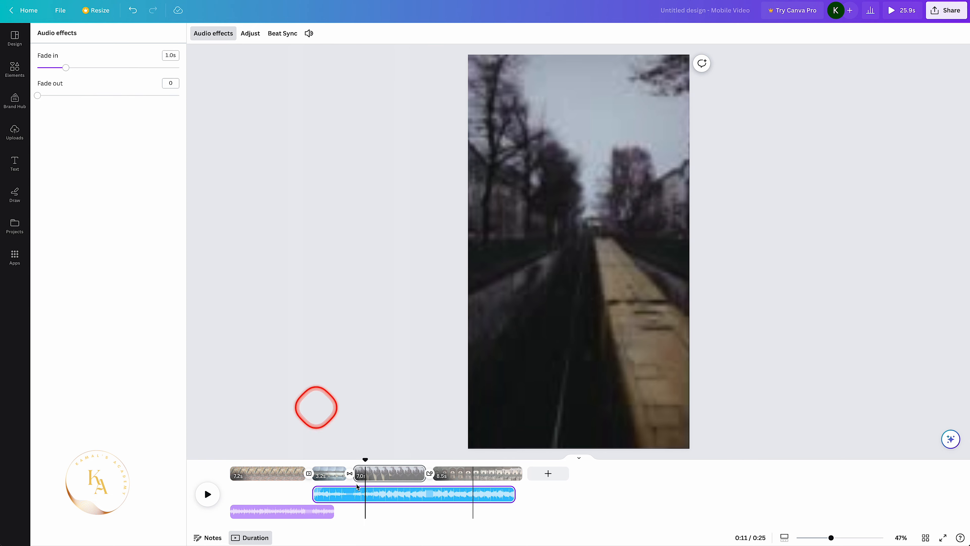
click(304, 510)
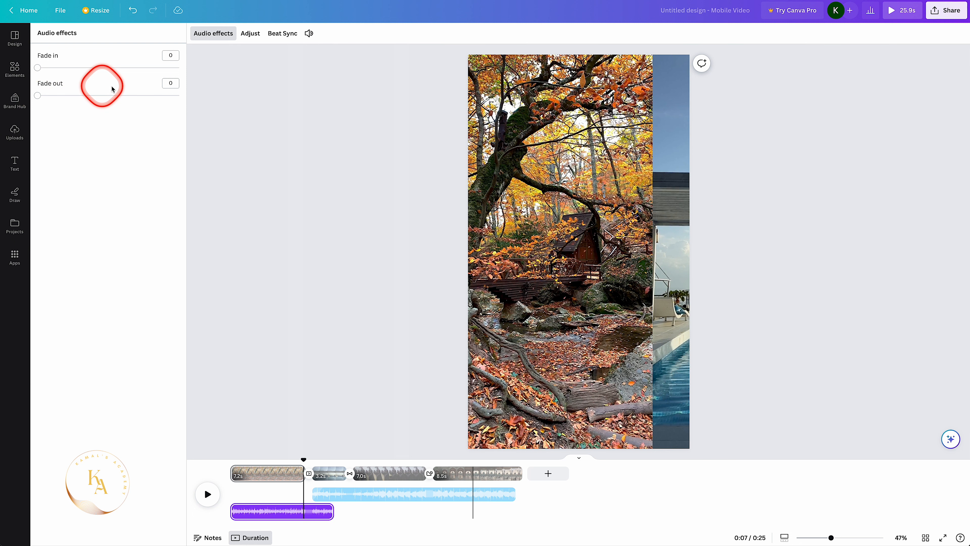
click(167, 83)
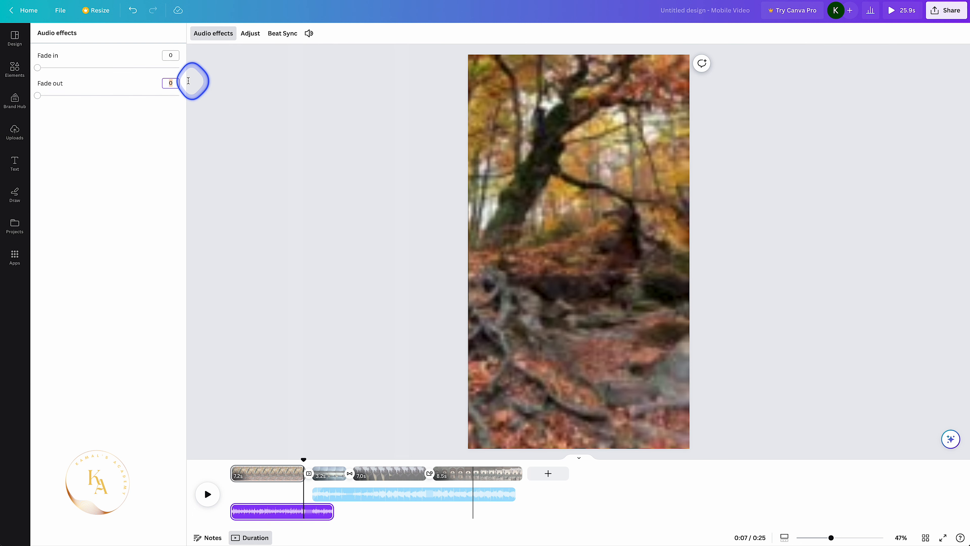
click(271, 190)
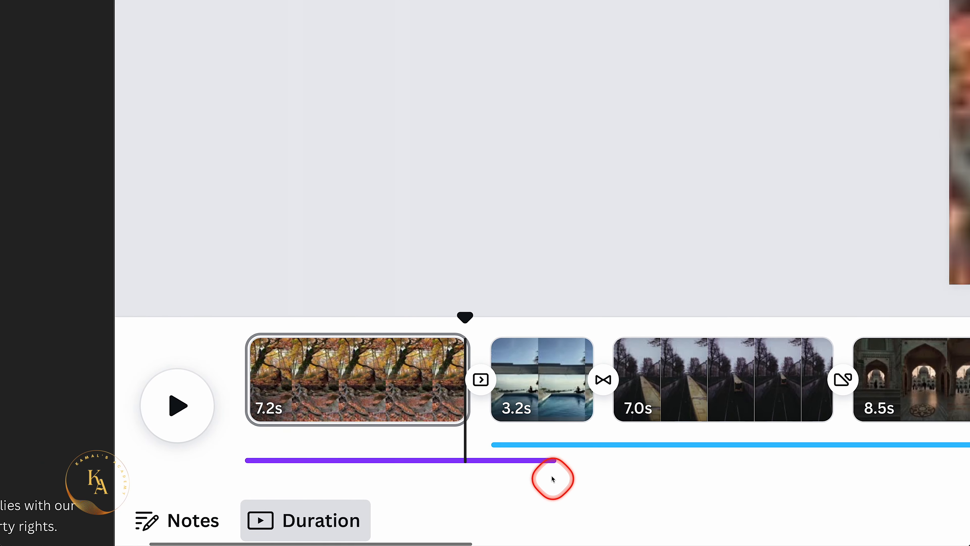
Shift the Indecision track slightly later to shorten the overlap with the first track, and play back the crossfade
click(549, 460)
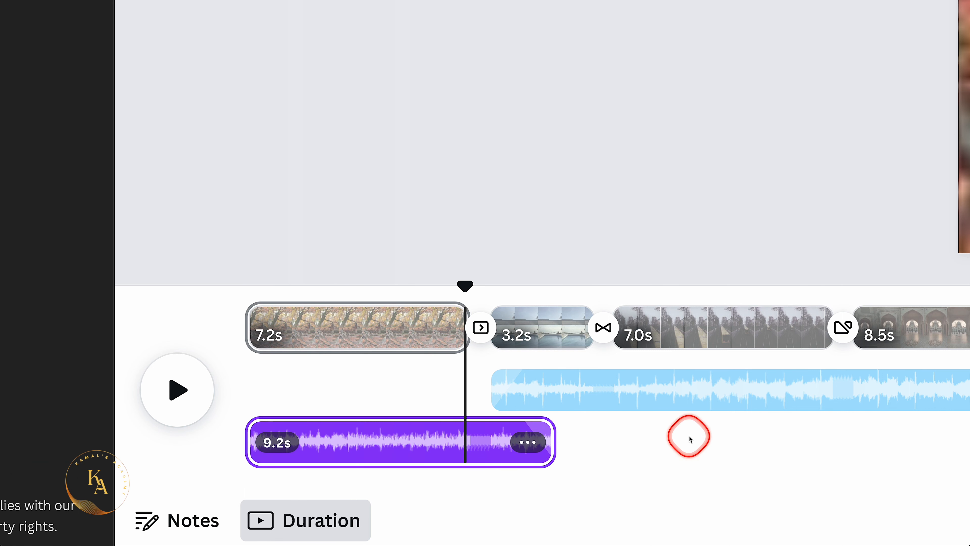
drag(569, 408, 603, 402)
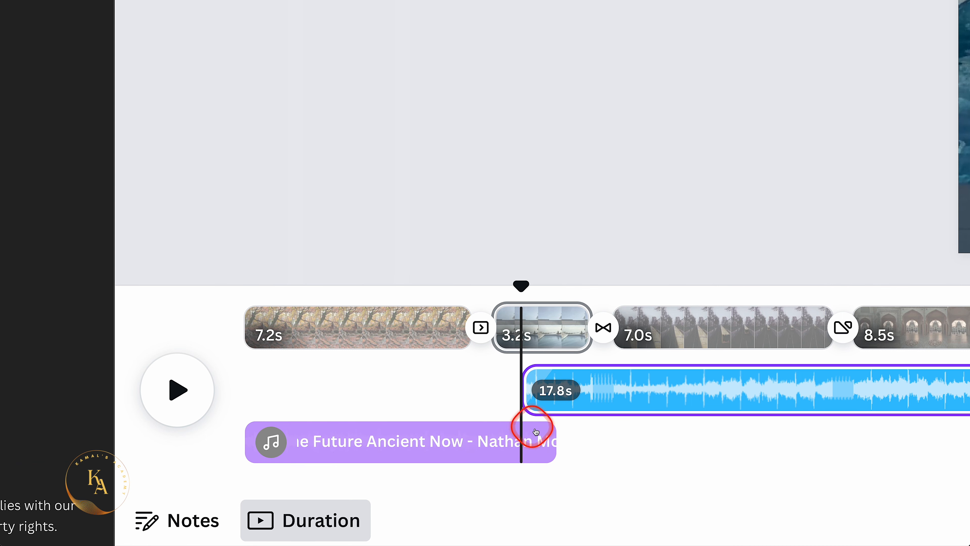
drag(521, 283, 473, 275)
key(space)
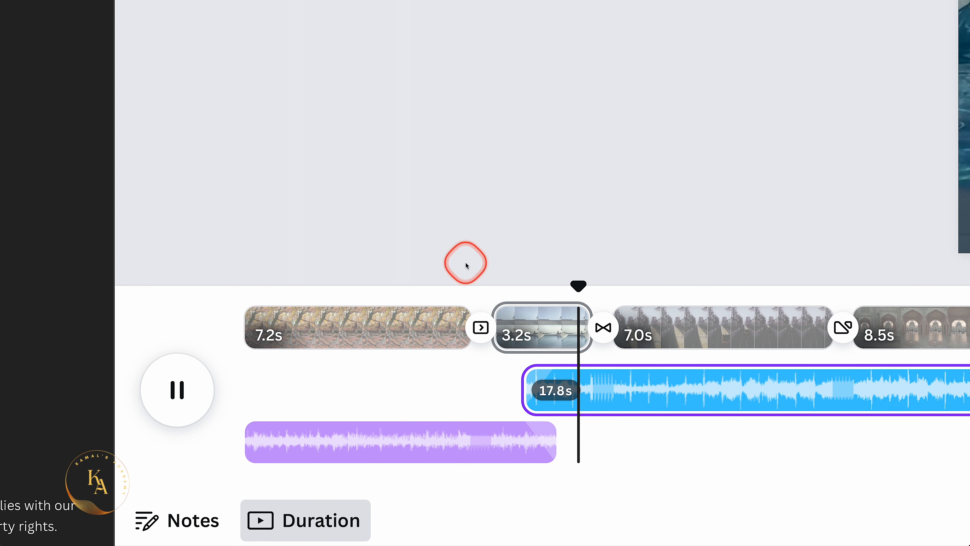
key(space)
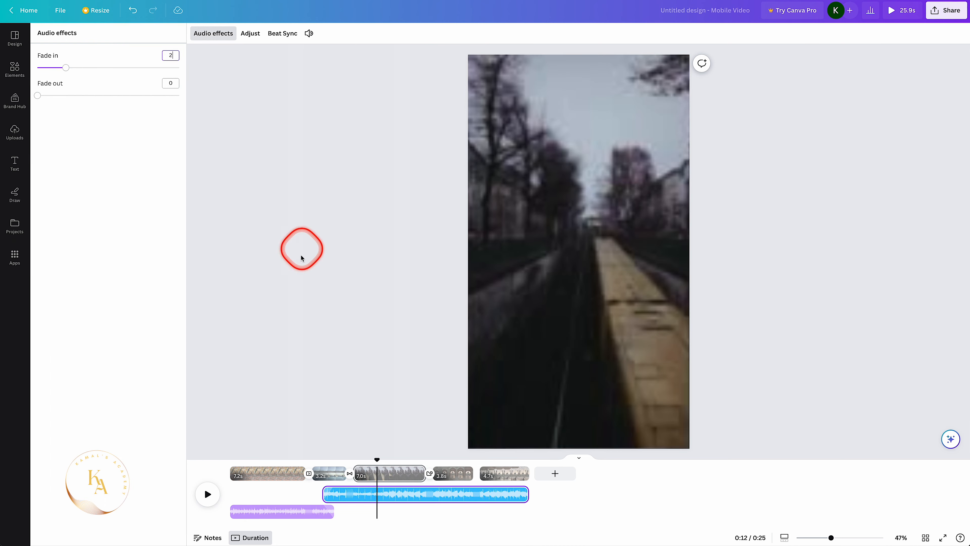
Lengthen the Indecision track's fade-in and the first music track's fade-out to 2 s each
click(325, 515)
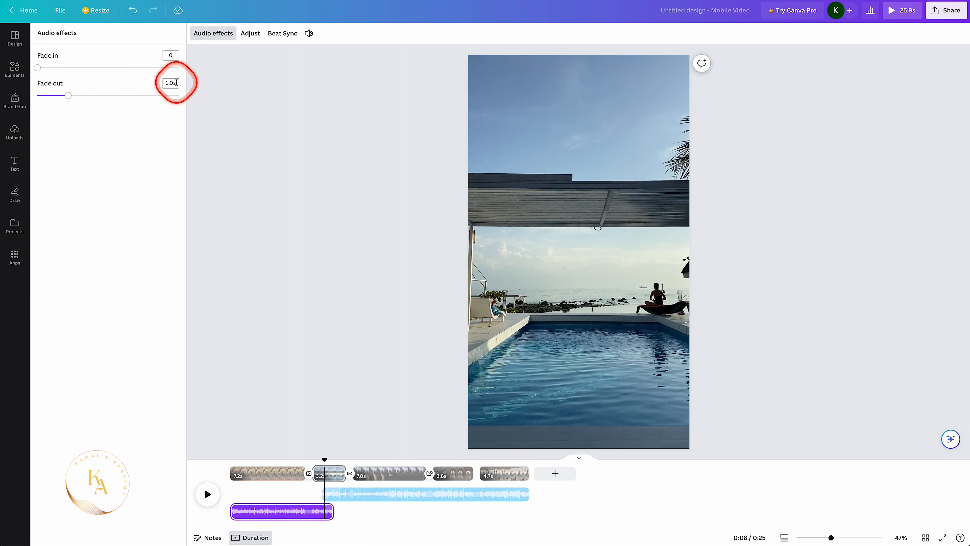
drag(176, 83, 152, 82)
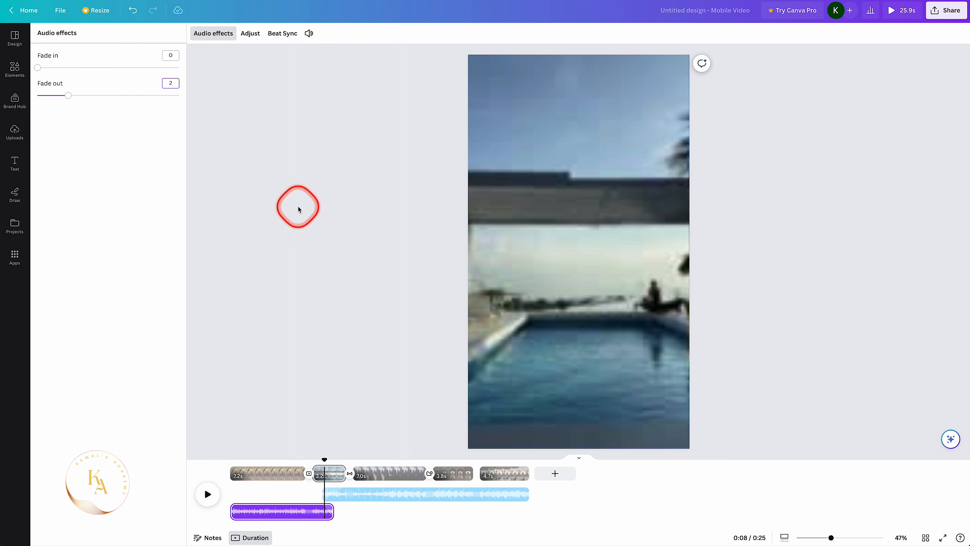
Move the Indecision track back to the start of the pool clip and play back the crossfade between both tracks
click(357, 496)
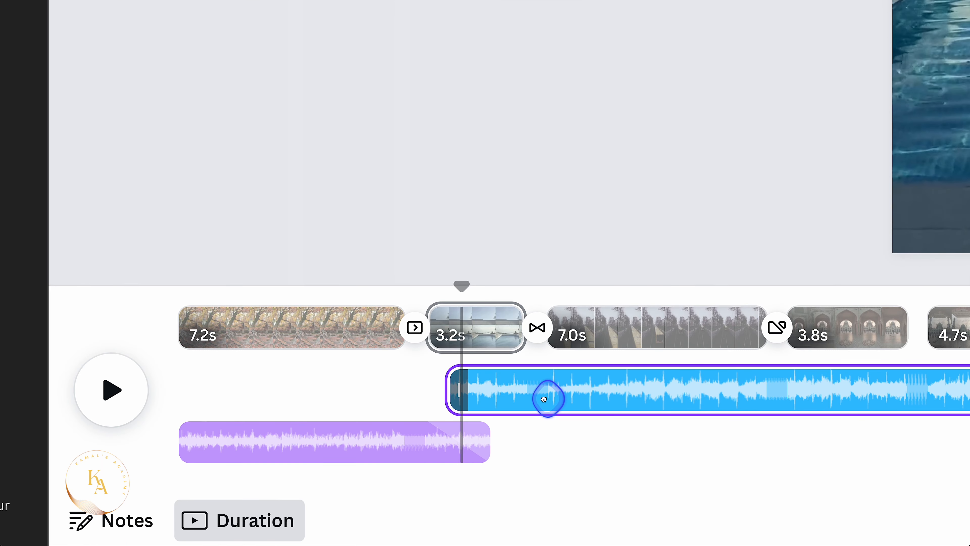
drag(544, 399, 524, 403)
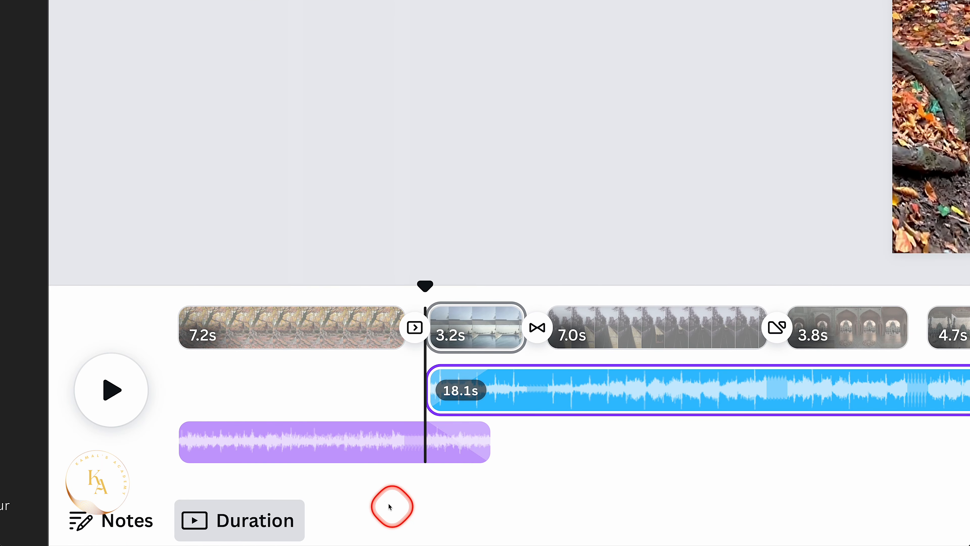
drag(427, 286, 300, 298)
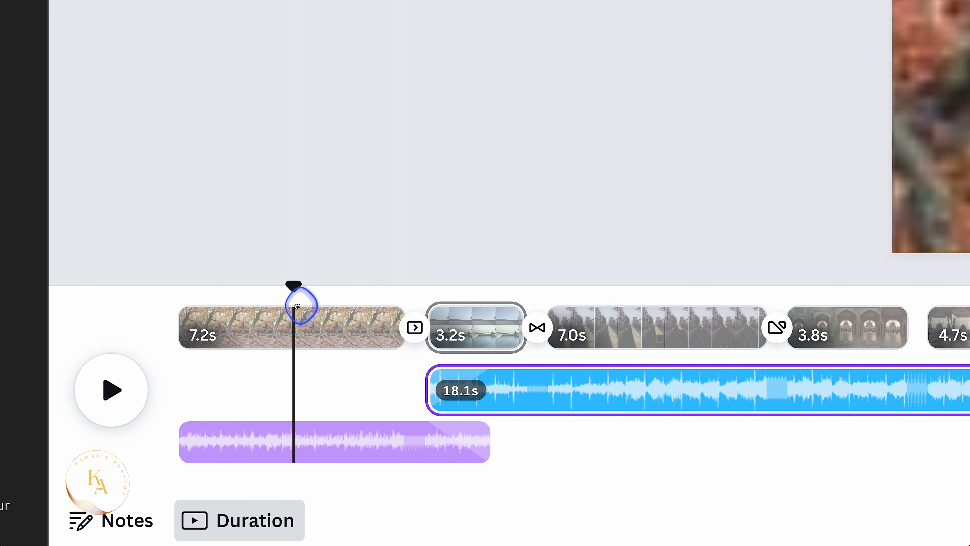
key(space)
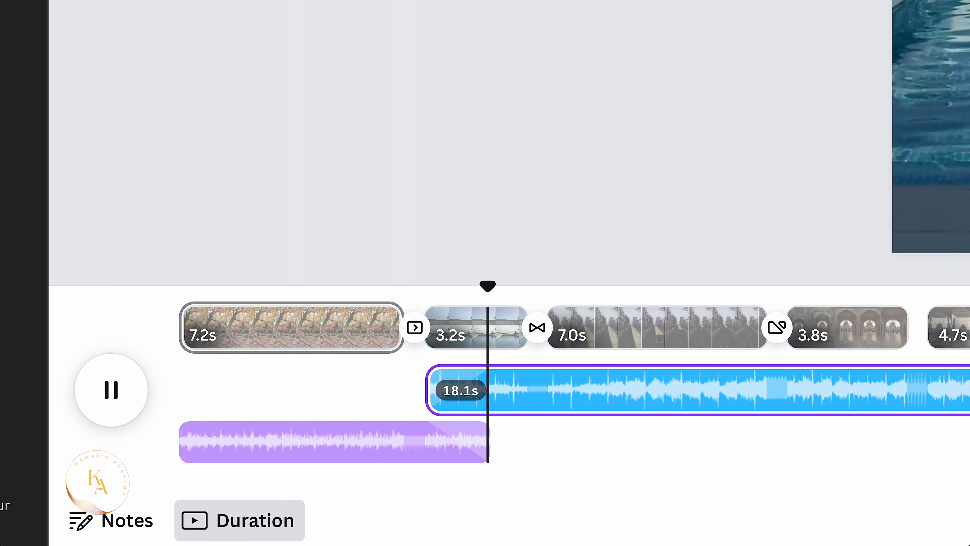
key(space)
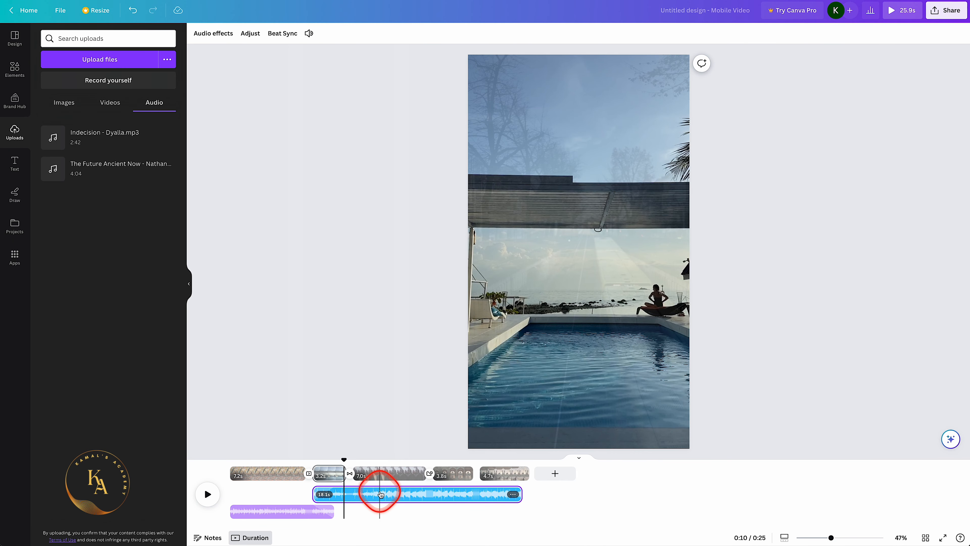
Open the volume setting of the first music track to review it
click(290, 515)
right_click(291, 513)
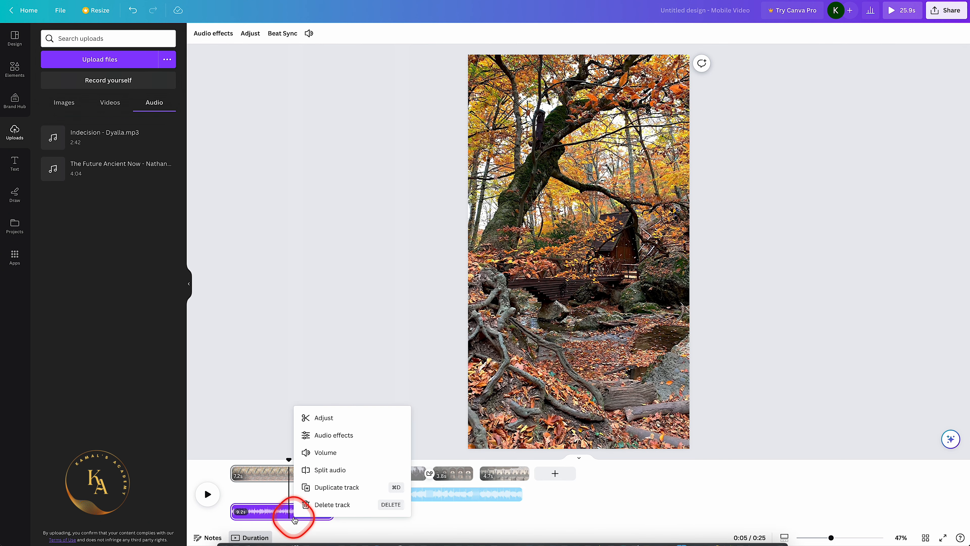
click(334, 452)
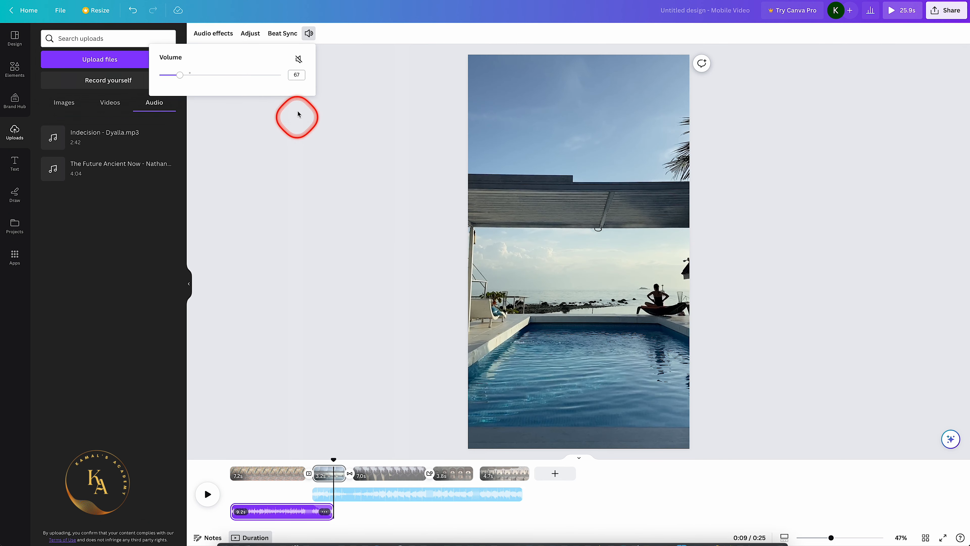
Extend the end of the Indecision track to the end of the last clip at 0:25 and open its fade settings
click(404, 492)
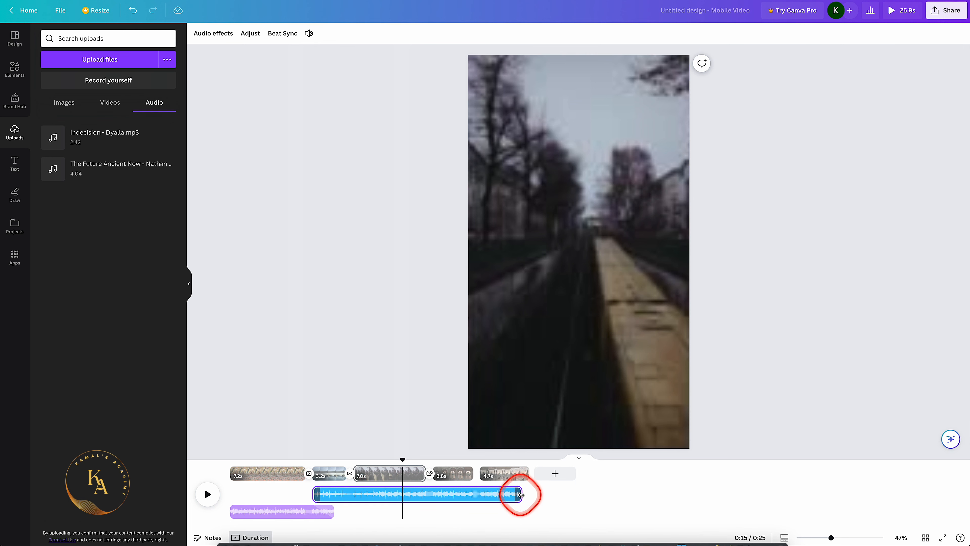
mouse_move(517, 495)
mouse_down()
mouse_move(537, 492)
mouse_move(527, 493)
mouse_up()
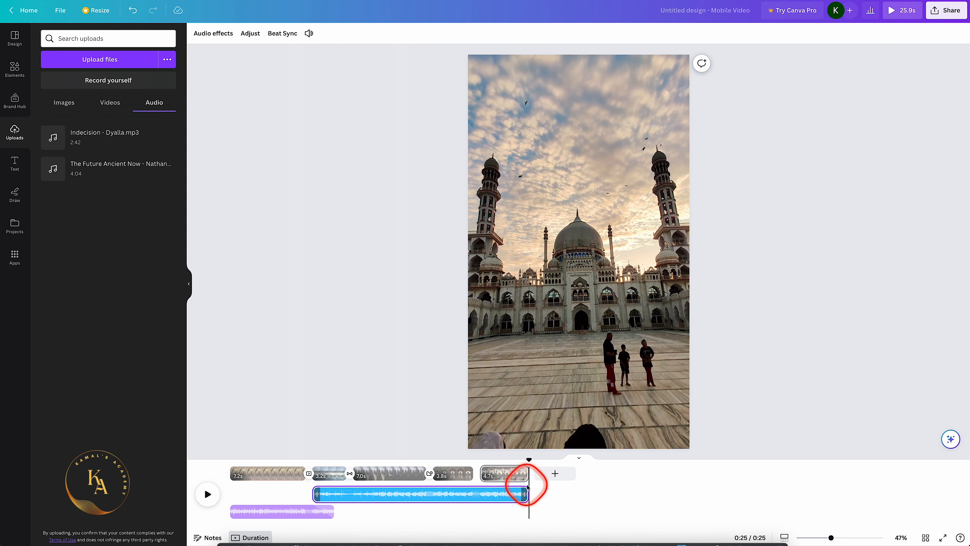
click(503, 495)
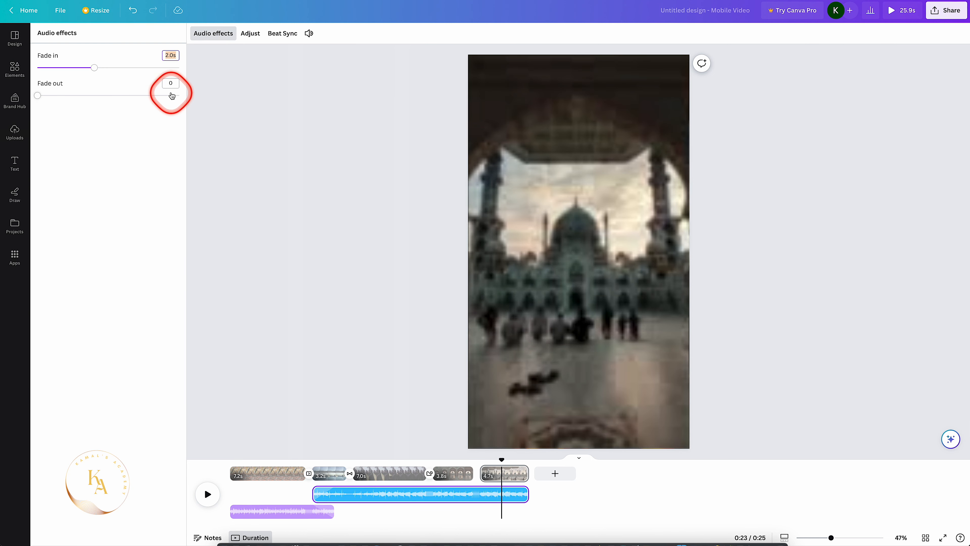
Set the Indecision track's fade-out to 1 s and the first music track's fade-in to 1 s
click(170, 83)
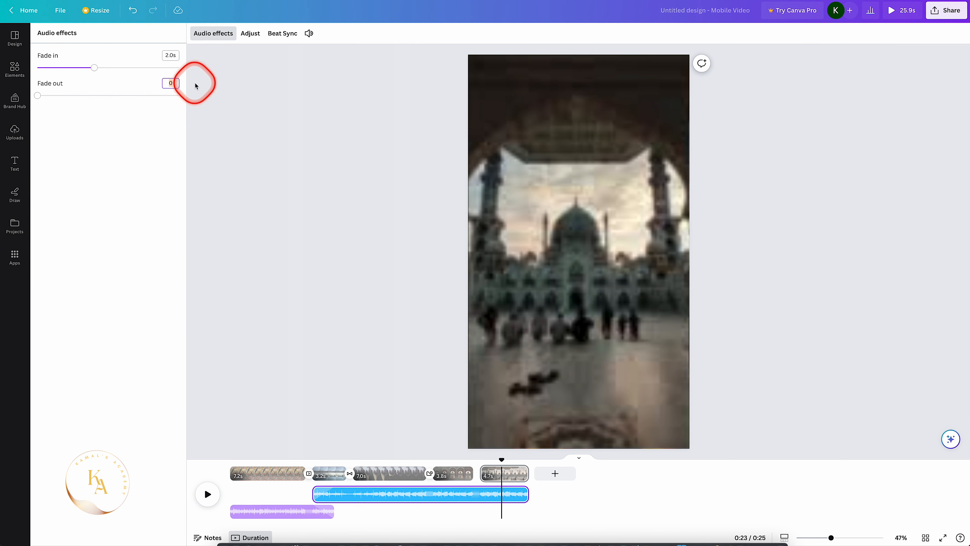
text(1)
click(300, 162)
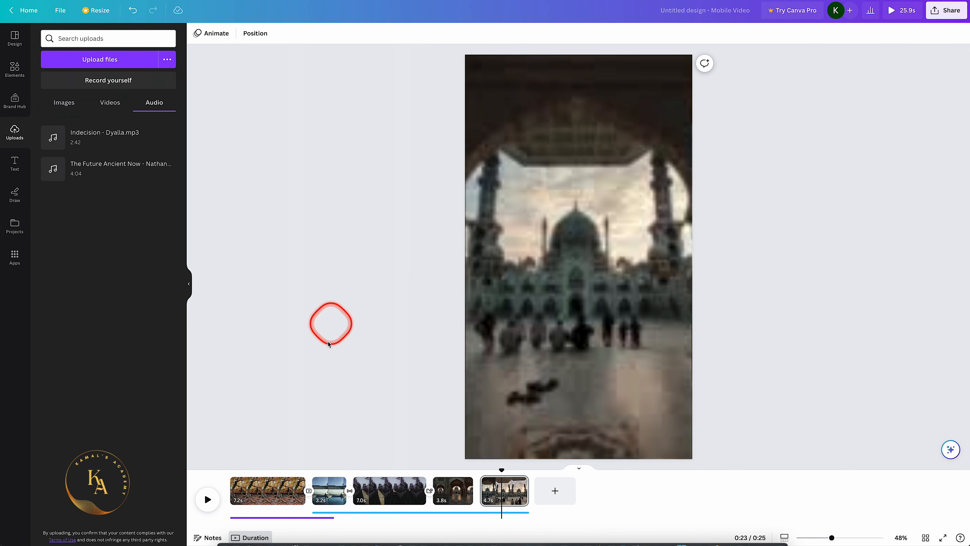
click(275, 518)
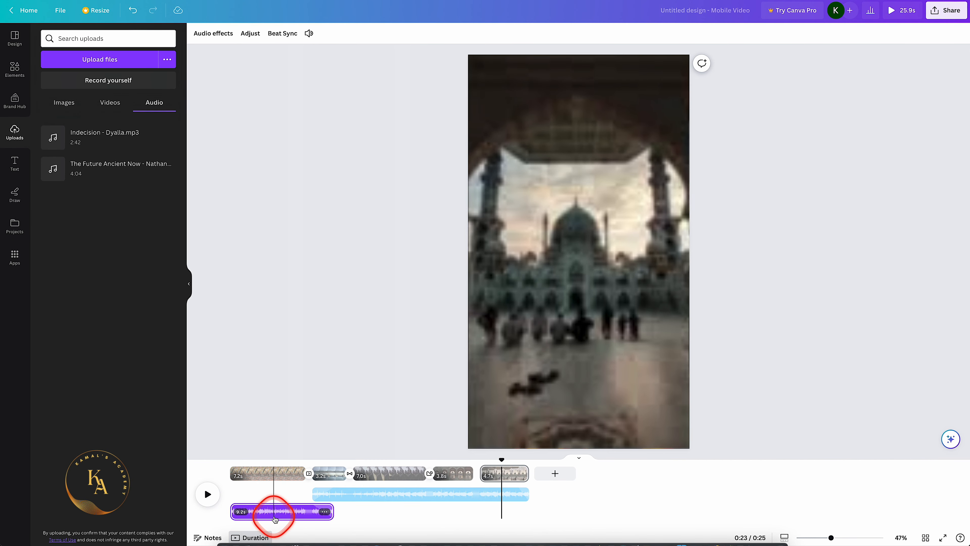
click(213, 38)
click(170, 55)
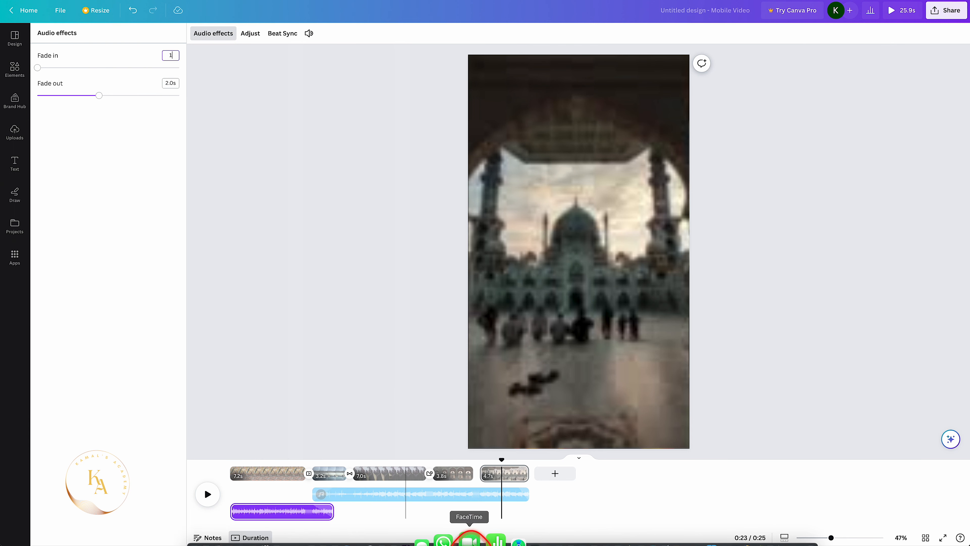
Play the video from its start and again near its end to hear the opening and closing fades
drag(501, 462, 232, 477)
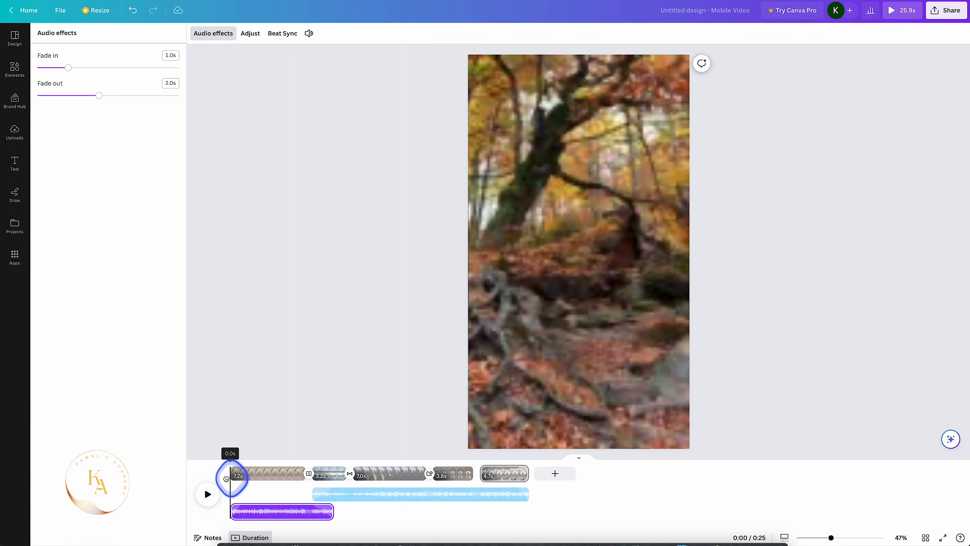
key(space)
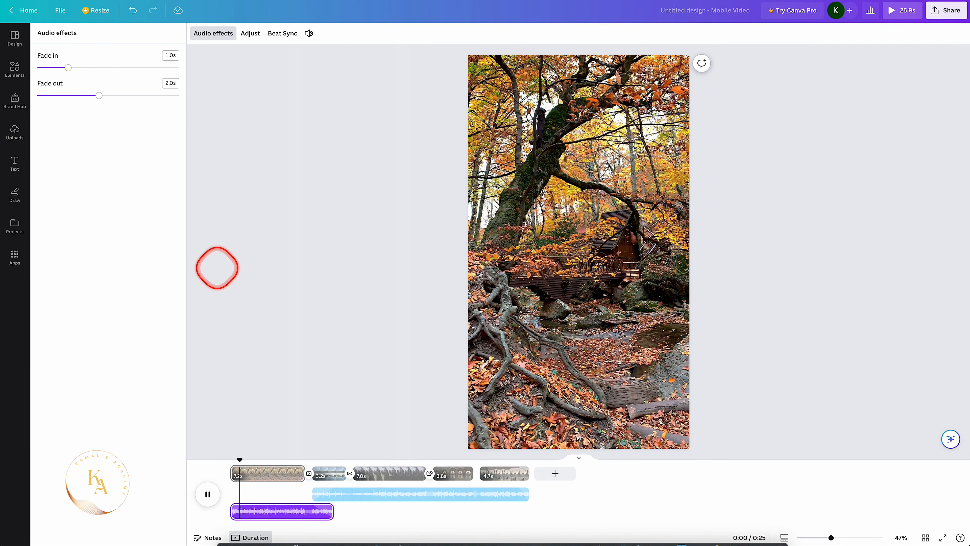
click(256, 457)
drag(255, 459, 516, 458)
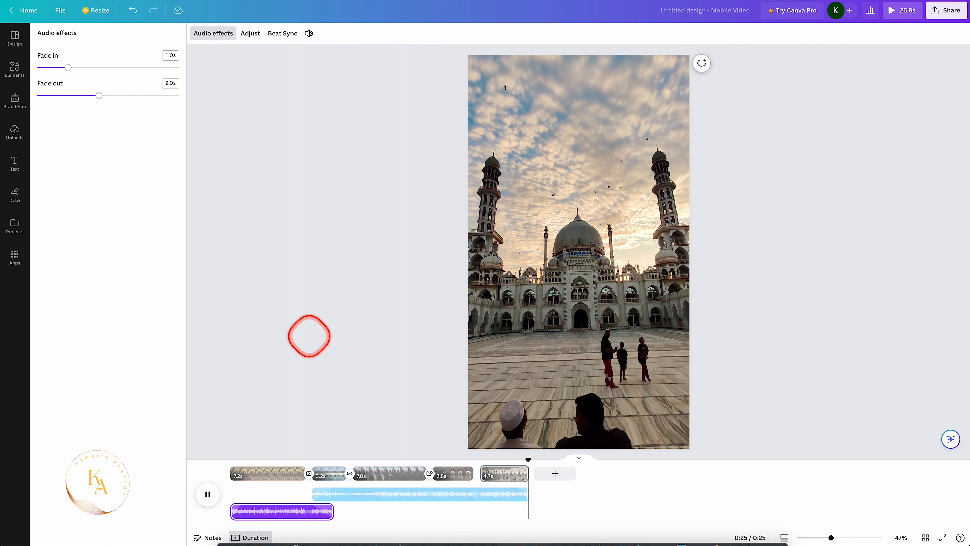
click(221, 455)
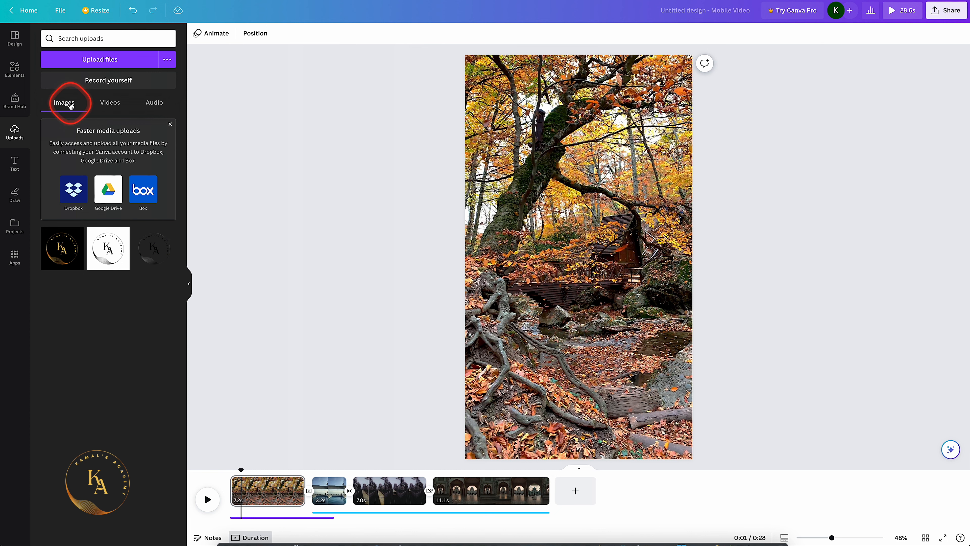
Try adding the uploaded black logo image to the autumn clip, shrunk into the lower-left corner of the frame
click(108, 104)
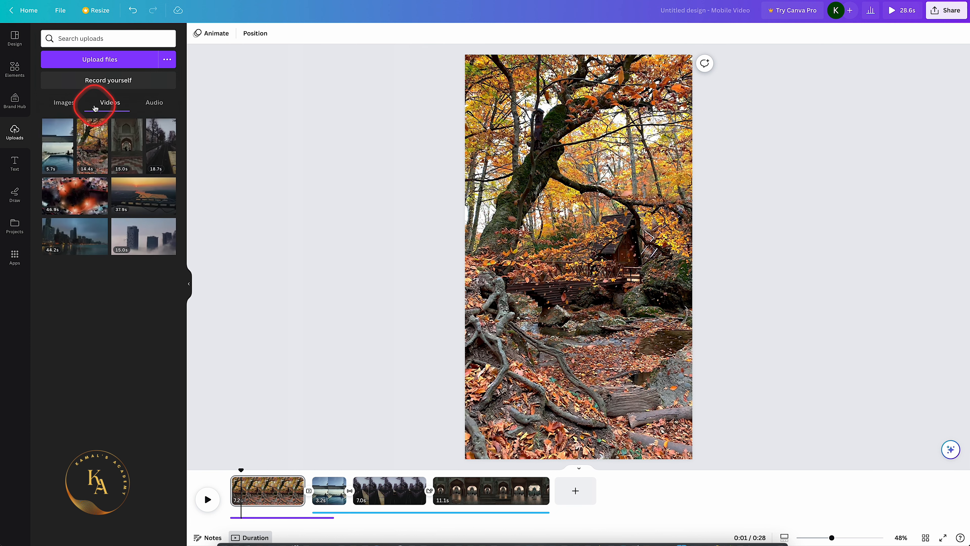
click(154, 104)
click(67, 106)
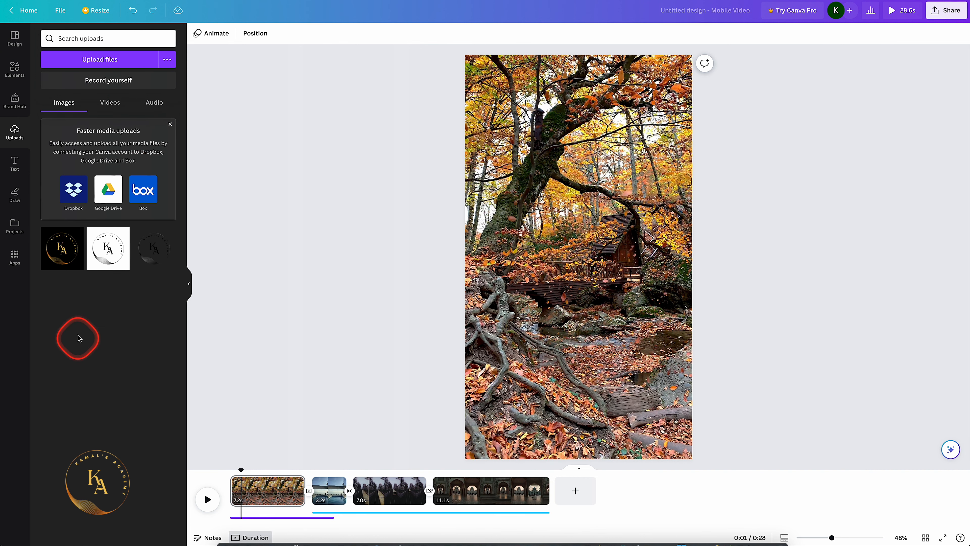
click(70, 262)
drag(557, 282, 525, 401)
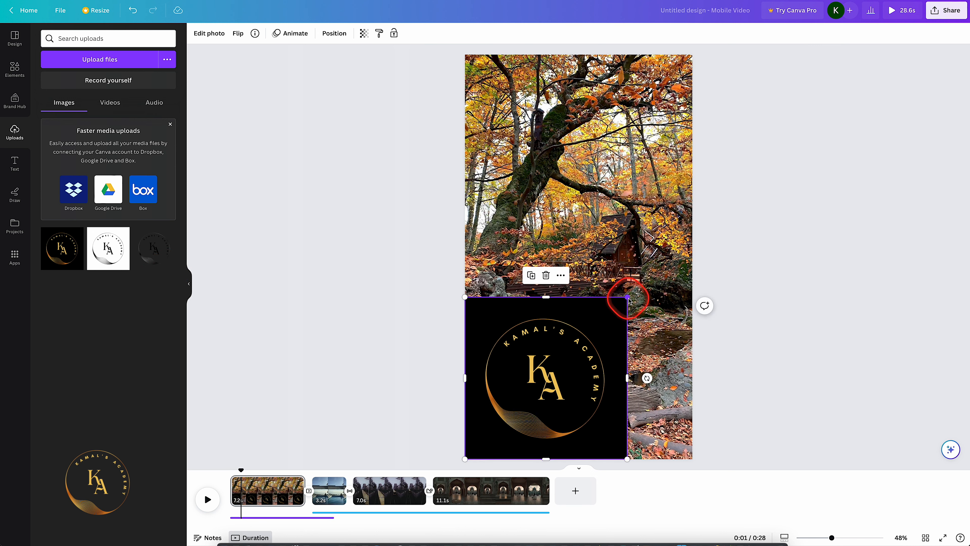
drag(624, 303, 526, 402)
click(260, 446)
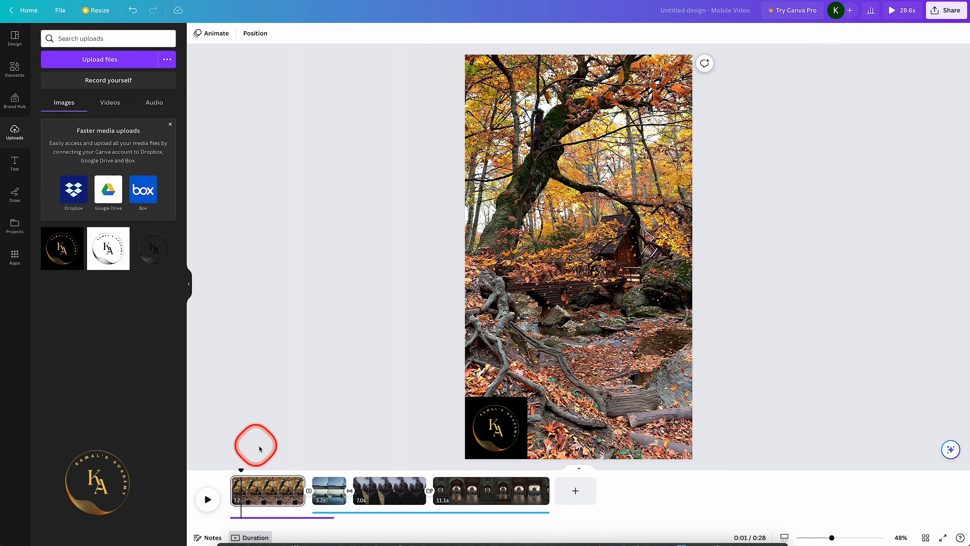
Play from the end of the autumn clip into the pool clip to see how the logo behaves
drag(242, 471, 301, 481)
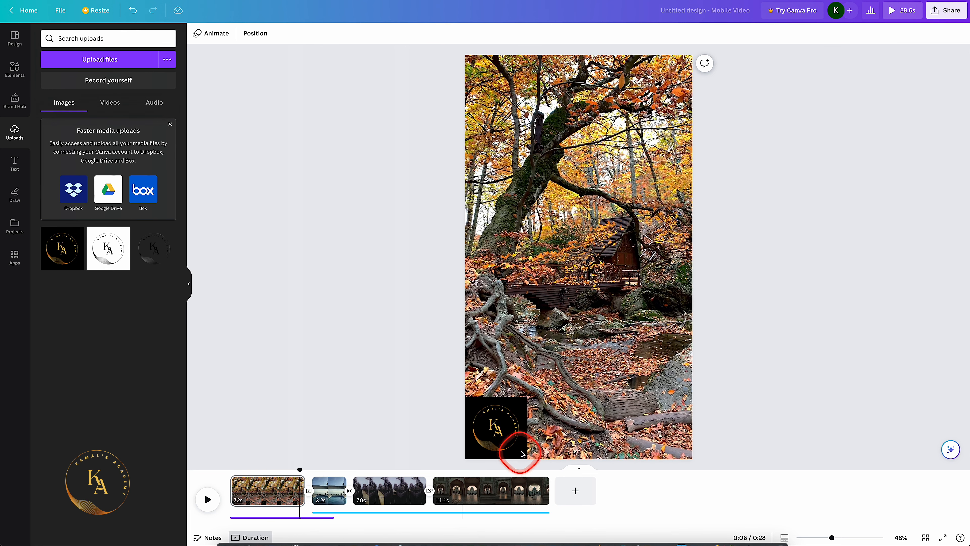
click(324, 361)
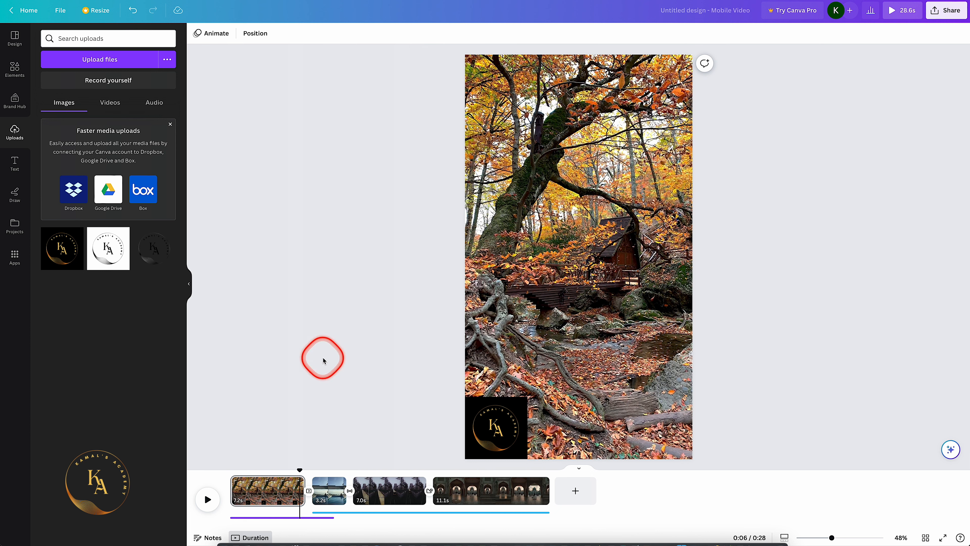
key(space)
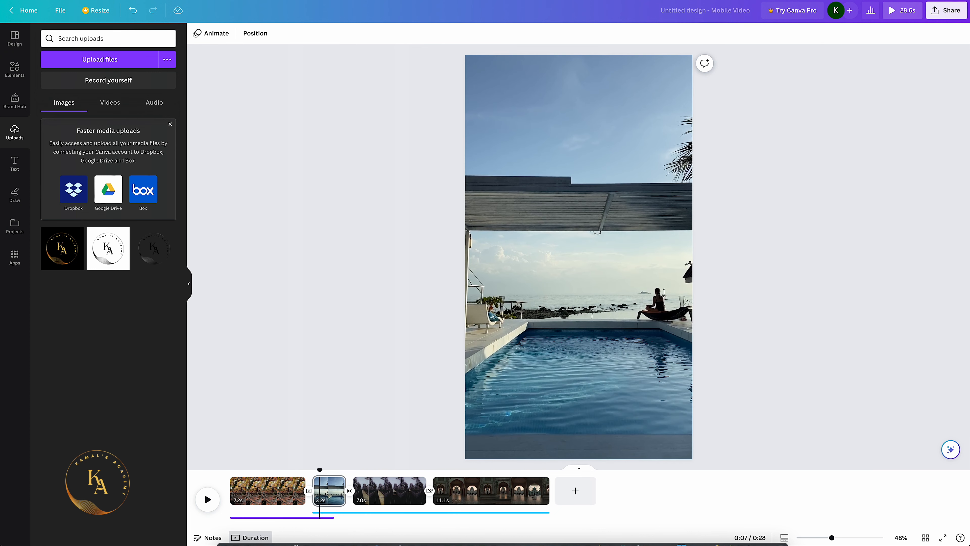
Copy the logo from the autumn clip and paste it into the pool clip
drag(320, 469, 284, 469)
click(506, 424)
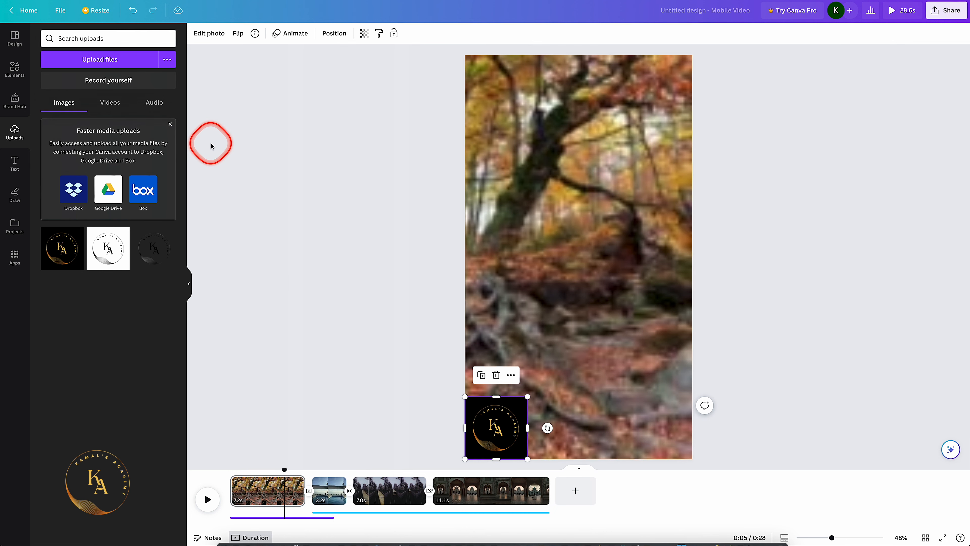
click(329, 474)
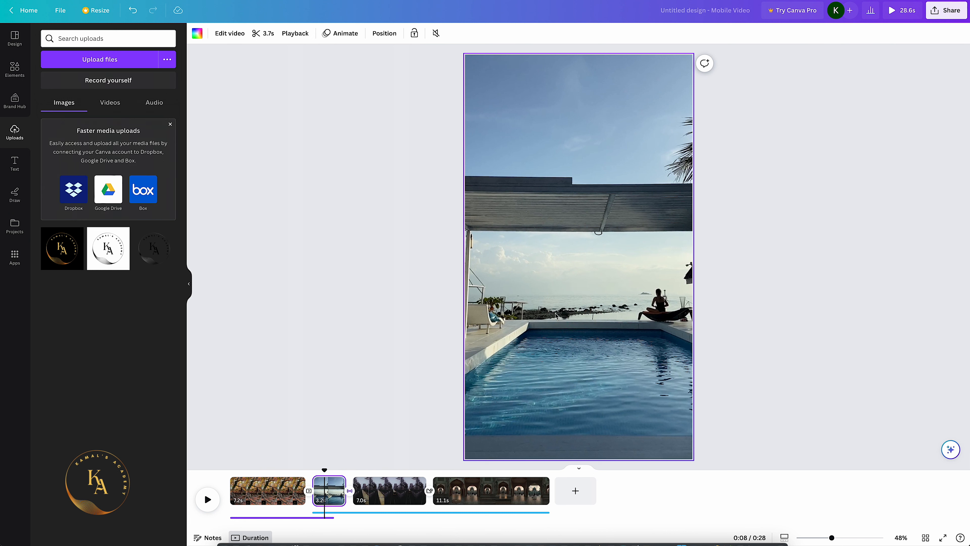
key(ctrl+v)
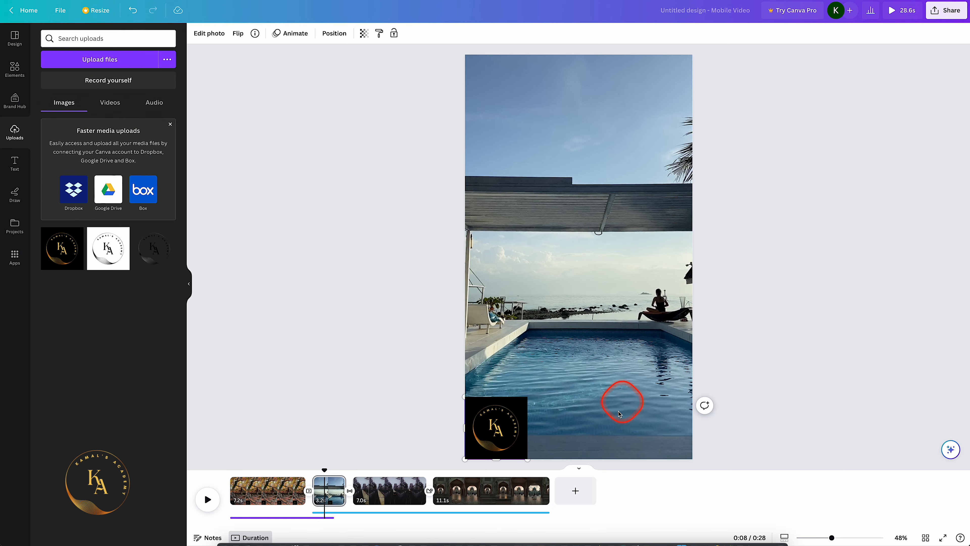
Replay the transition between the autumn and pool clips to check how the two logos move
drag(323, 468, 302, 471)
key(space)
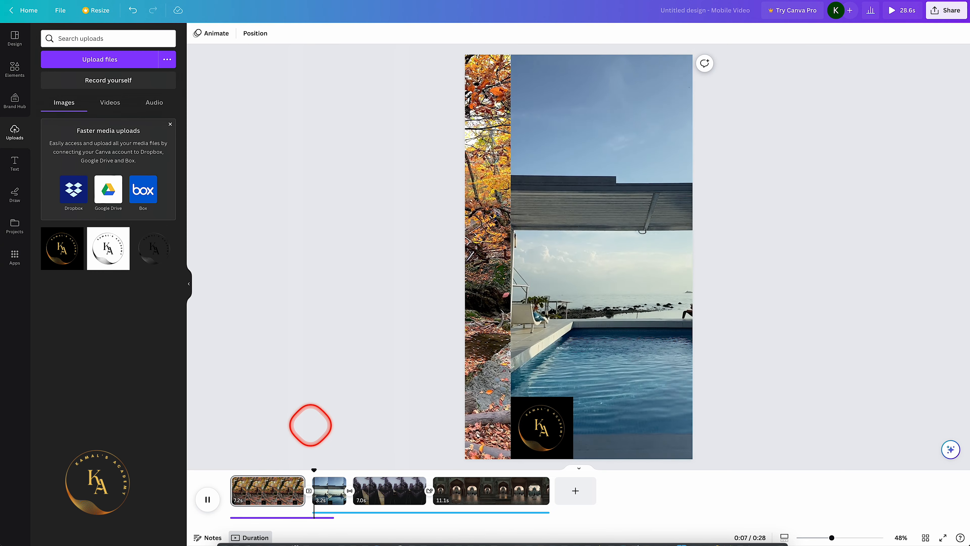
key(space)
drag(321, 469, 303, 469)
key(space)
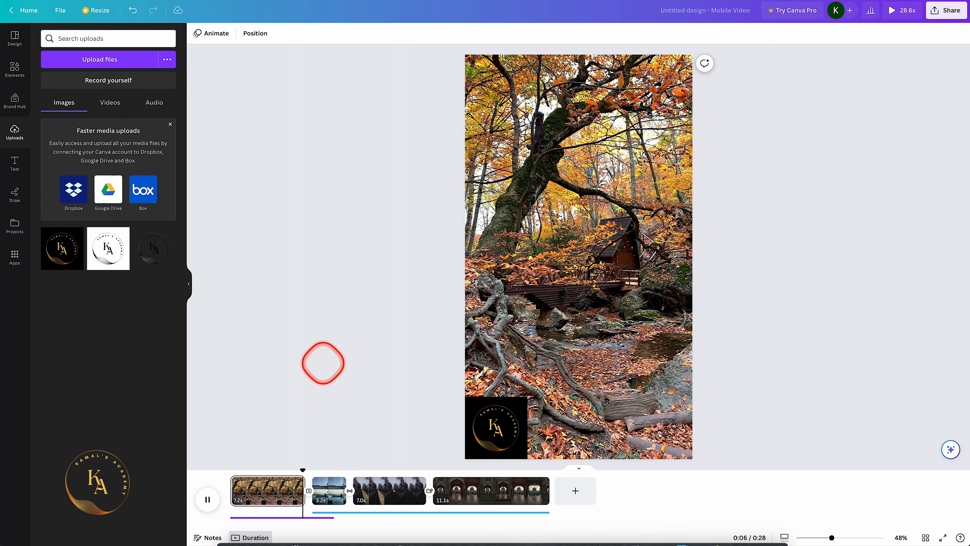
key(space)
drag(318, 469, 282, 468)
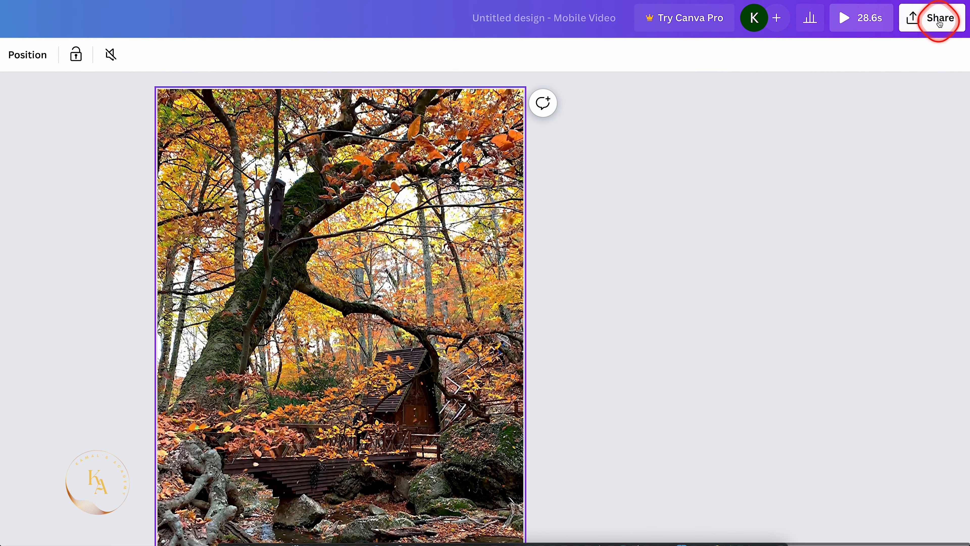
Download all four pages of the design as an MP4 video in 1080p (HD)
click(939, 23)
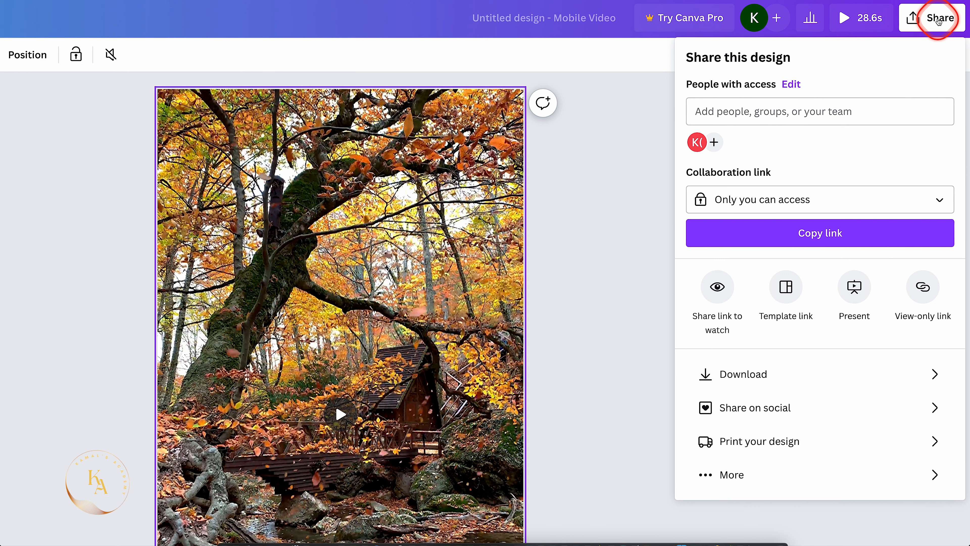
click(754, 384)
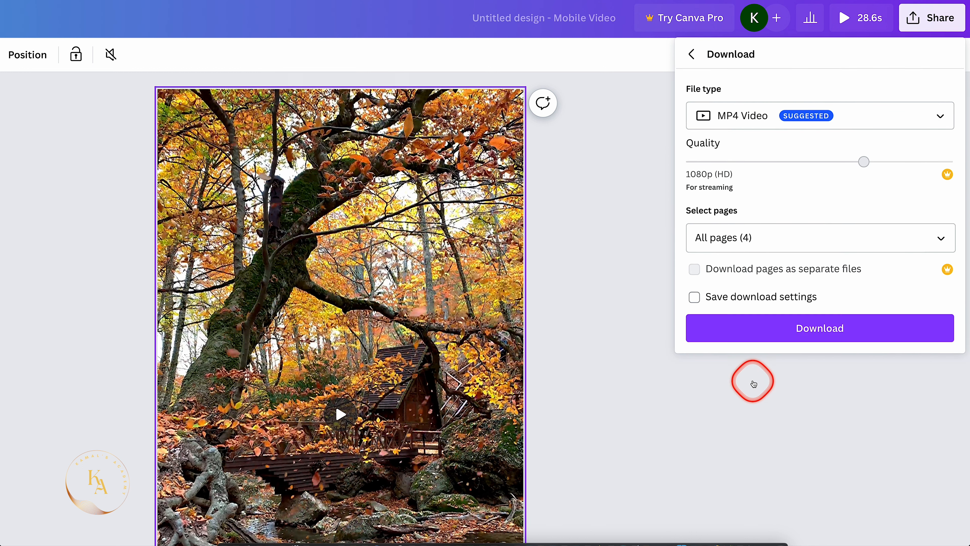
click(831, 334)
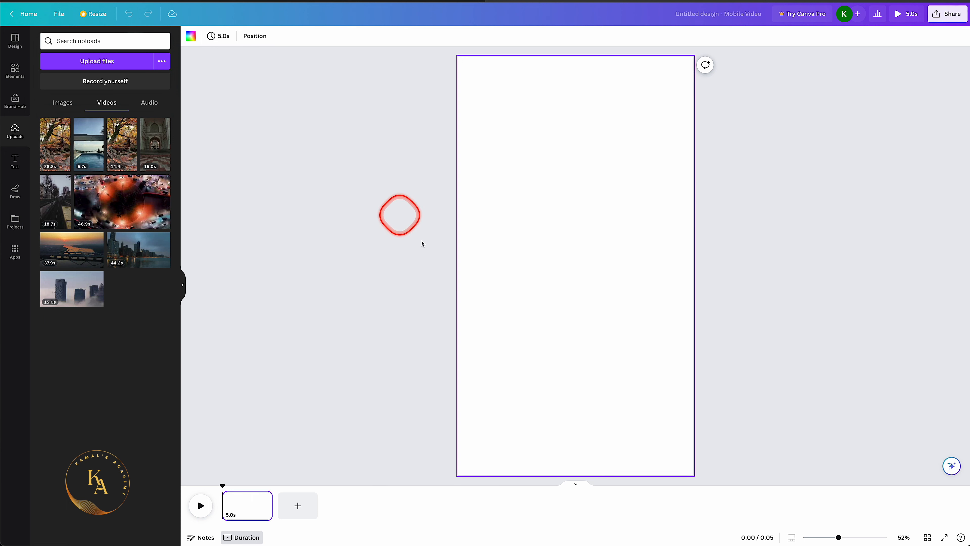
Add the uploaded 28.8 s video to the blank mobile video page and enlarge it to fill the whole page
click(55, 156)
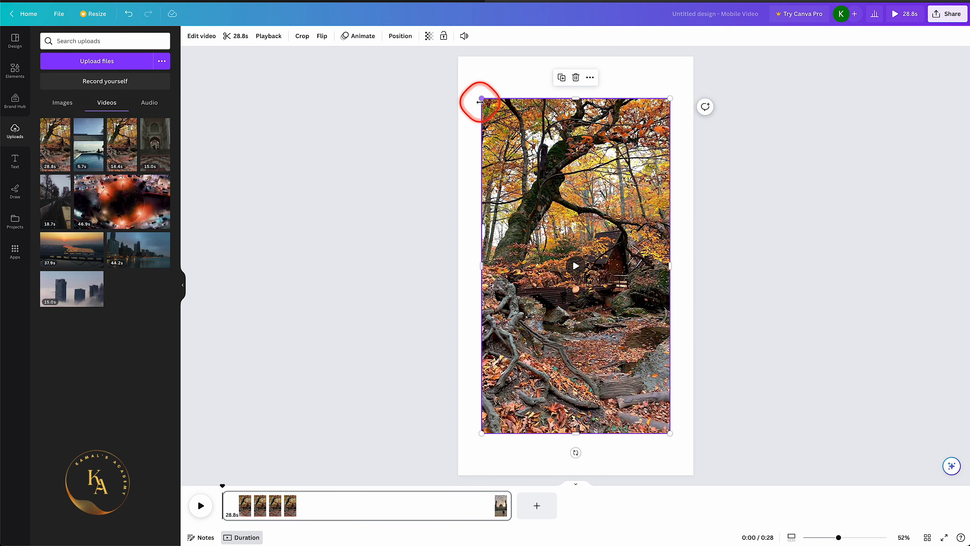
drag(481, 100, 457, 61)
drag(671, 432, 693, 476)
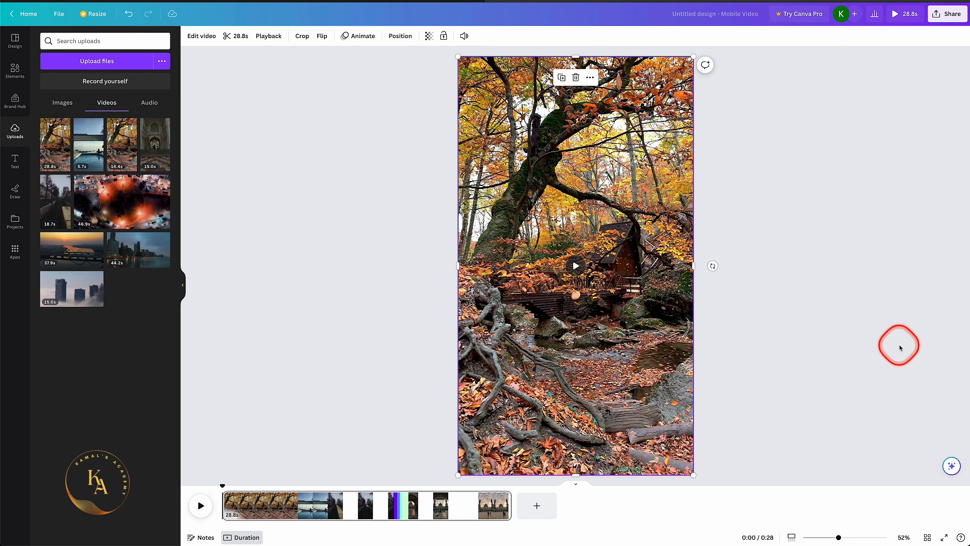
Add the black logo image, shrink it, place it near the video's lower-left corner and scrub through the video to check it
click(67, 107)
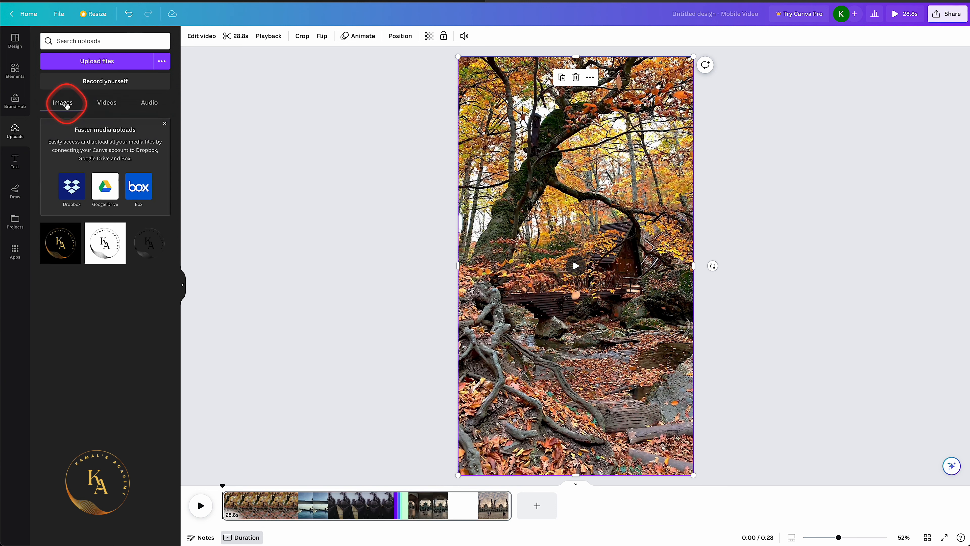
click(58, 255)
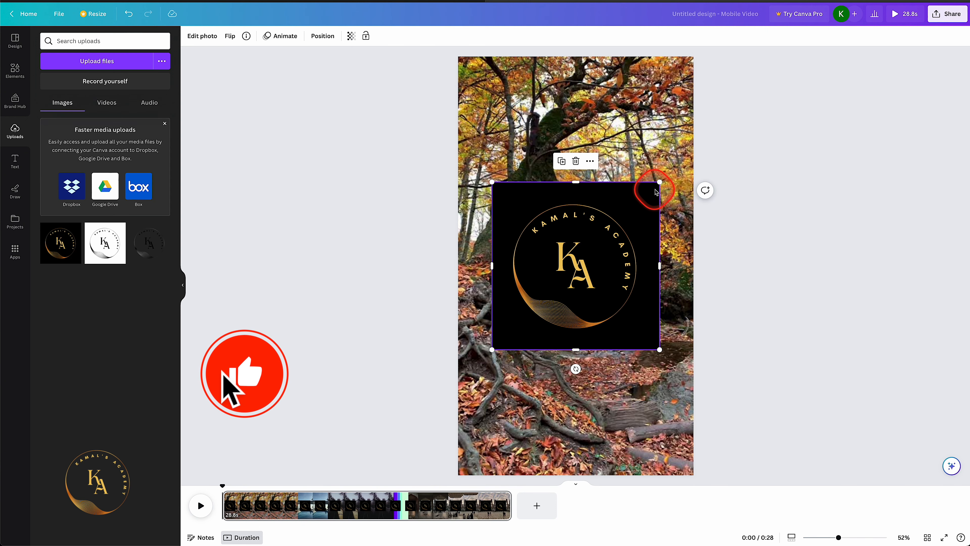
drag(659, 182, 561, 281)
drag(533, 311, 525, 415)
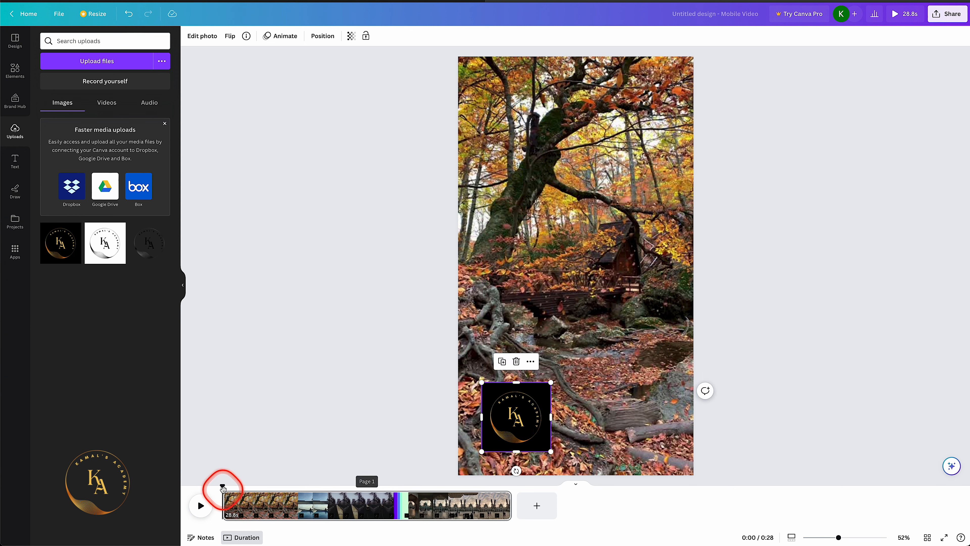
drag(222, 487, 389, 505)
click(327, 391)
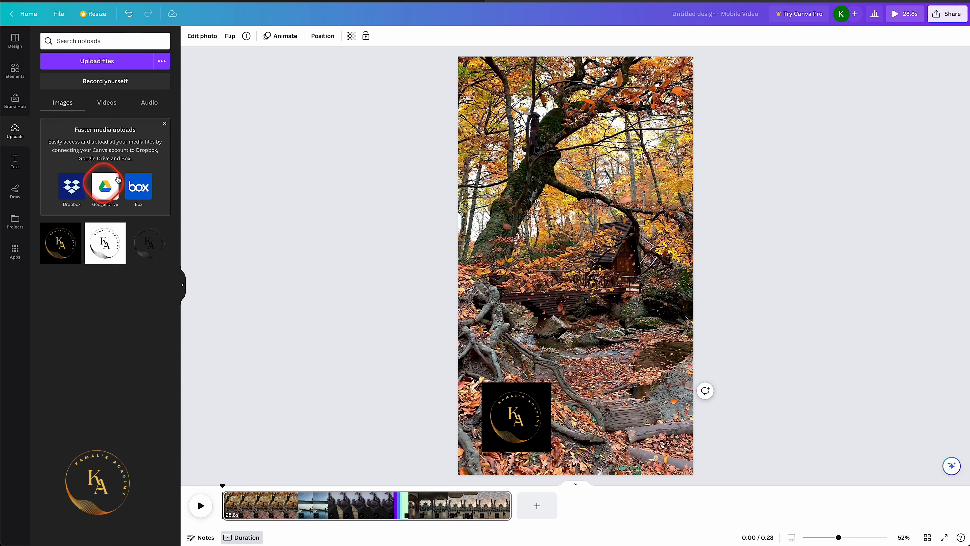
Add a default heading to the video, shrink it to font size 65.4 and move it near the top of the frame
click(14, 168)
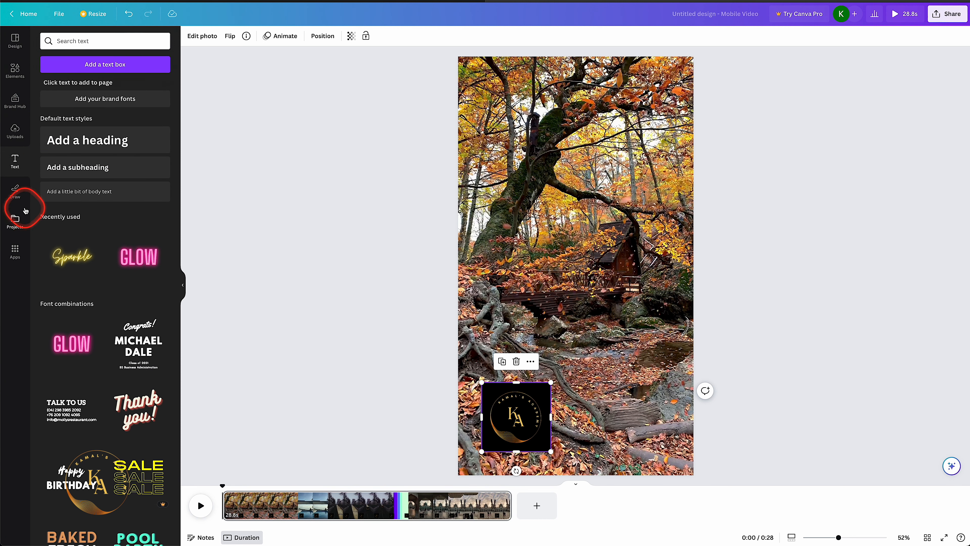
scroll(117, 279, down, 10)
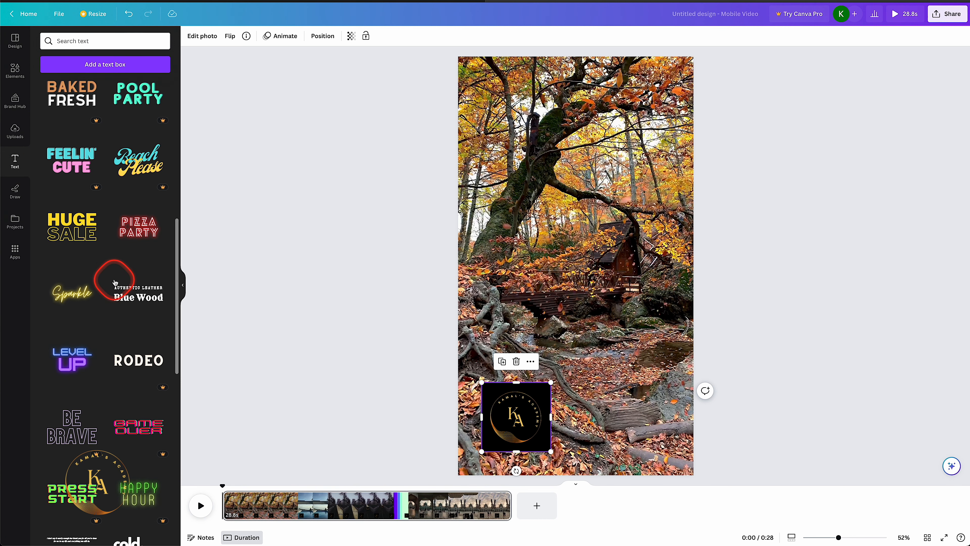
scroll(115, 282, up, 10)
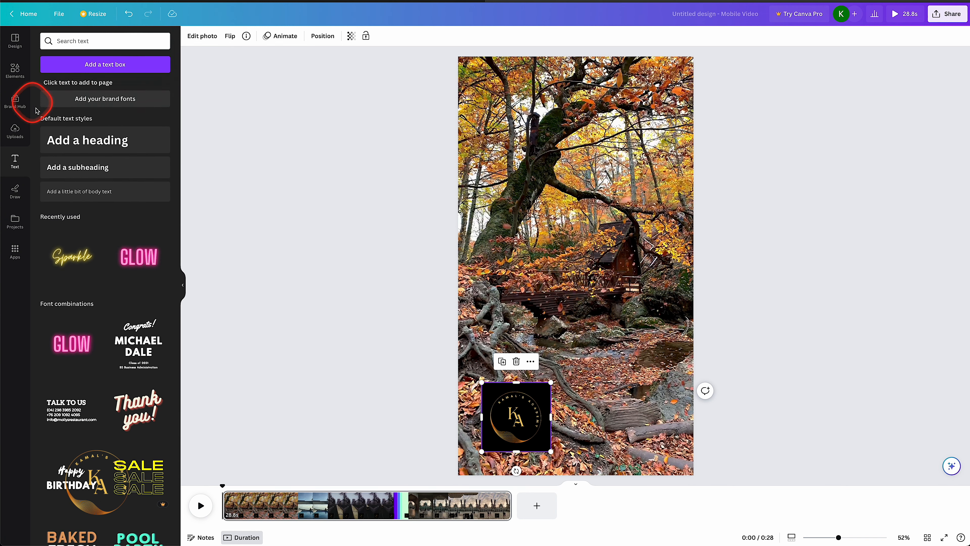
click(123, 153)
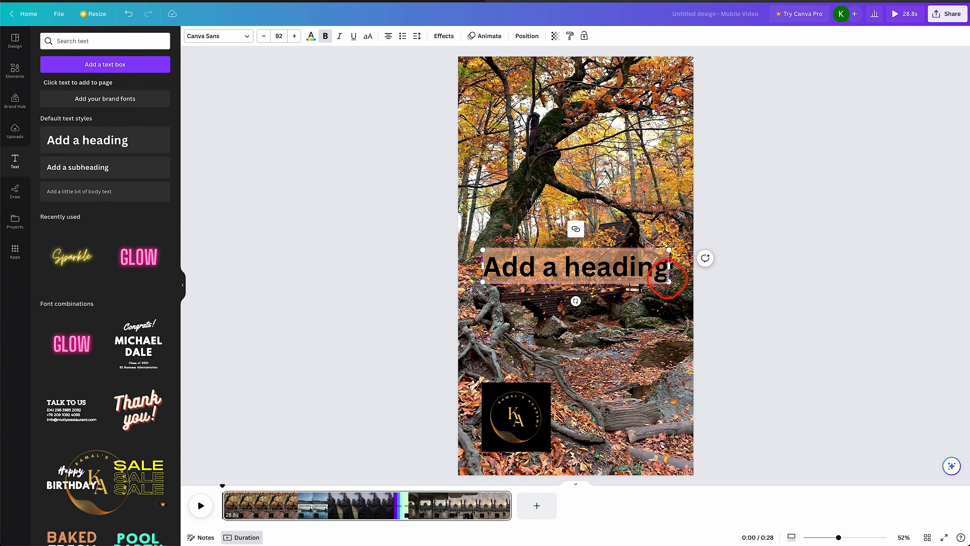
drag(670, 282, 616, 272)
drag(557, 292, 591, 144)
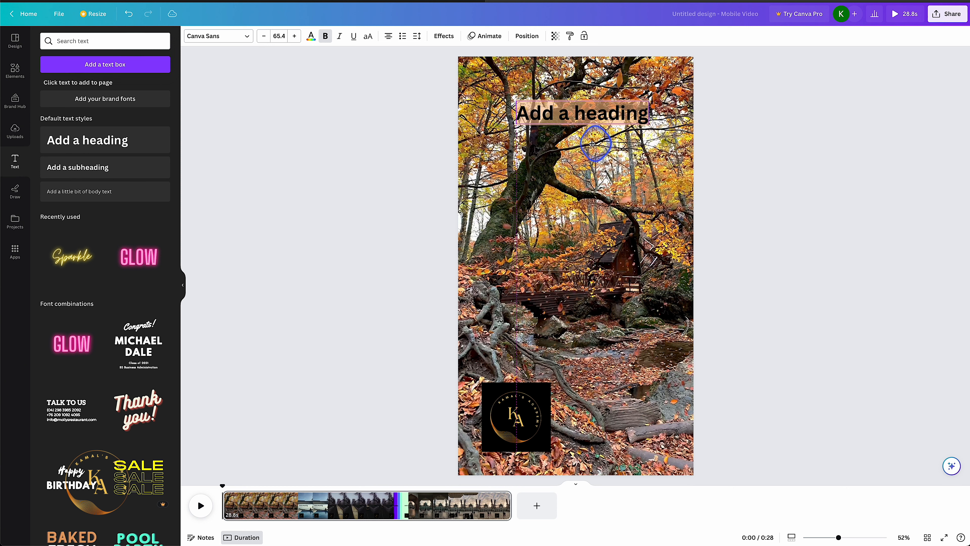
Replace the heading's text with "Canva"
click(577, 112)
click(571, 112)
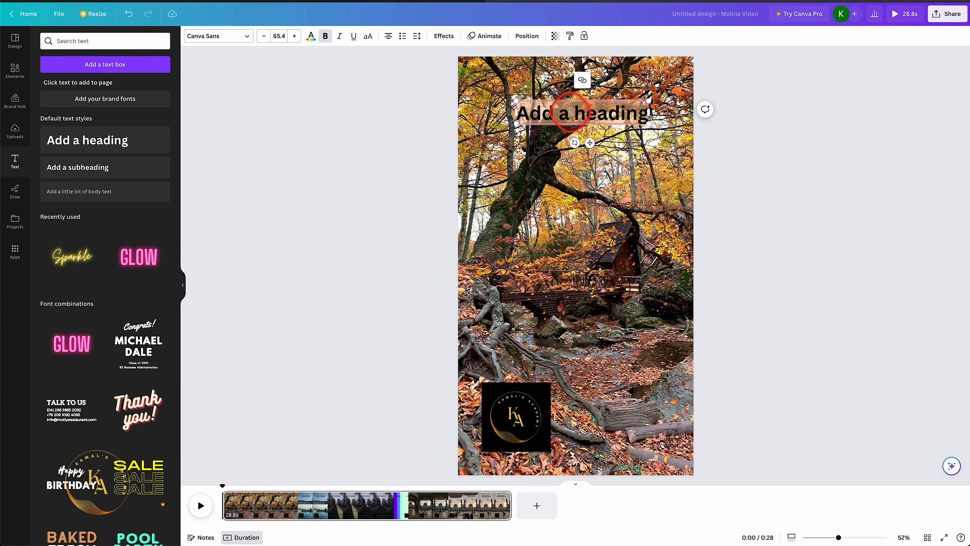
text(e)
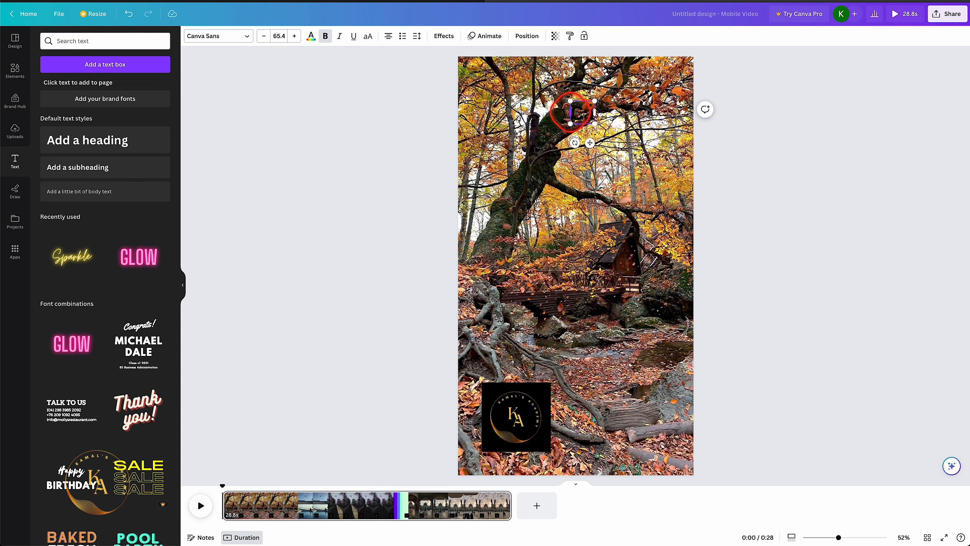
text(anva)
click(619, 171)
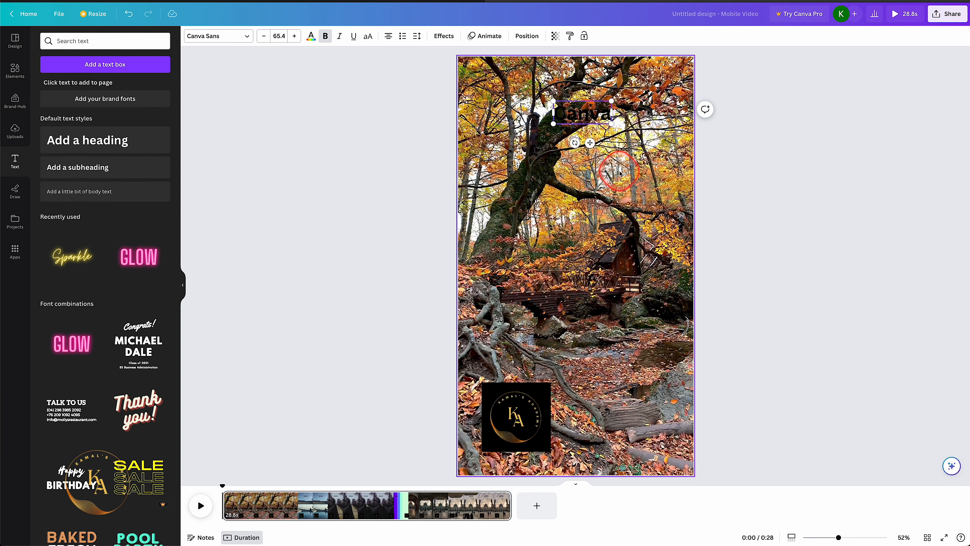
Color the Canva text brown from the photo colors, enlarge it to font size 105 and move it above and right of the logo
click(584, 115)
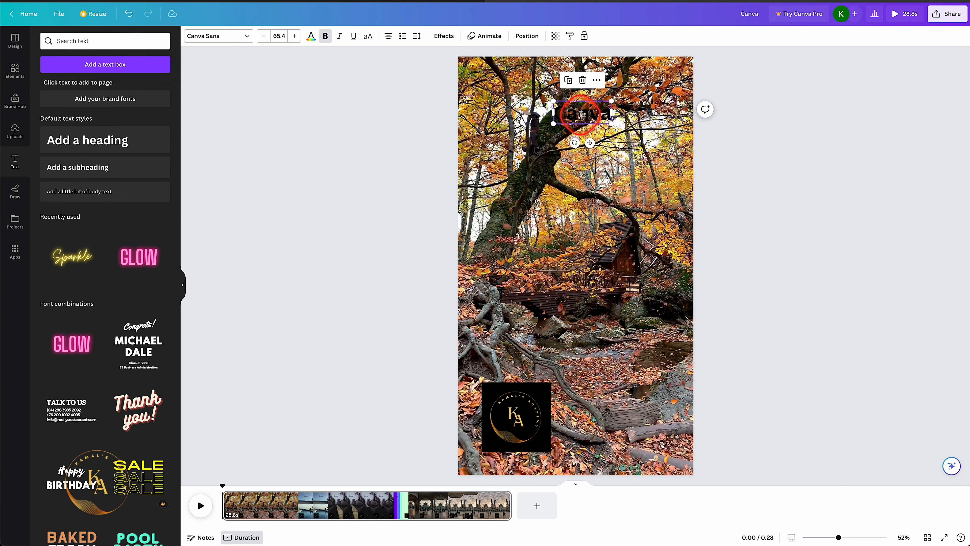
double_click(581, 114)
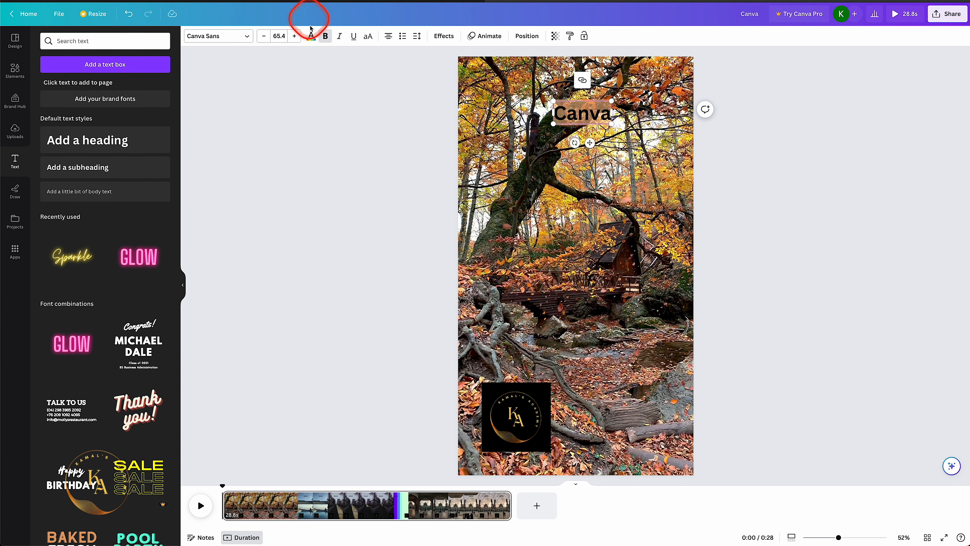
click(312, 40)
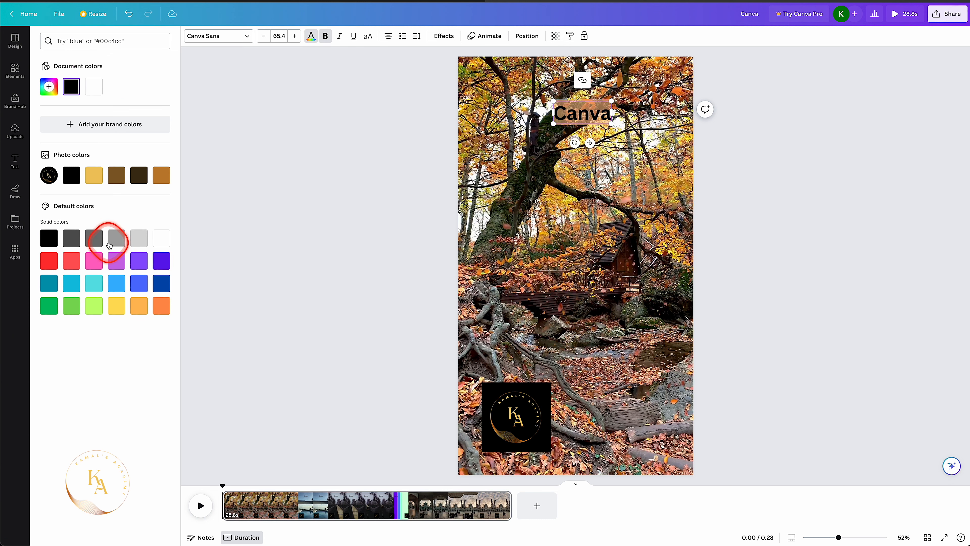
click(94, 176)
click(120, 179)
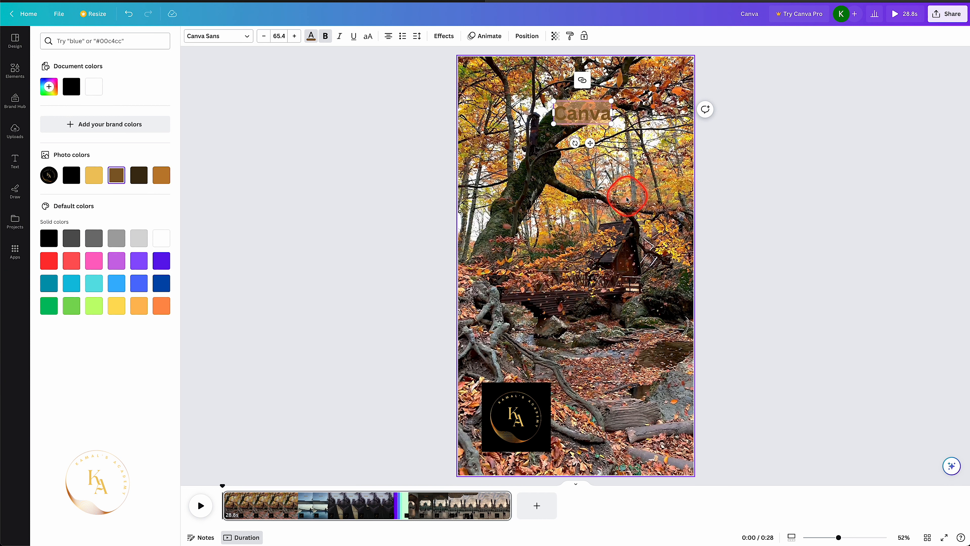
click(624, 125)
drag(595, 116, 646, 347)
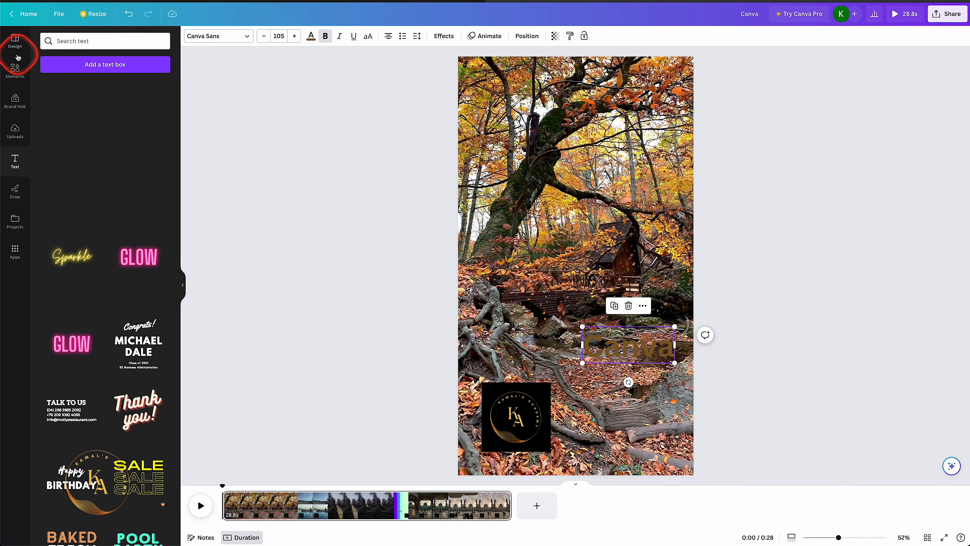
Add a rounded rectangle, shape it into a wide, flat bar near the middle of the video and fill it with white
click(14, 71)
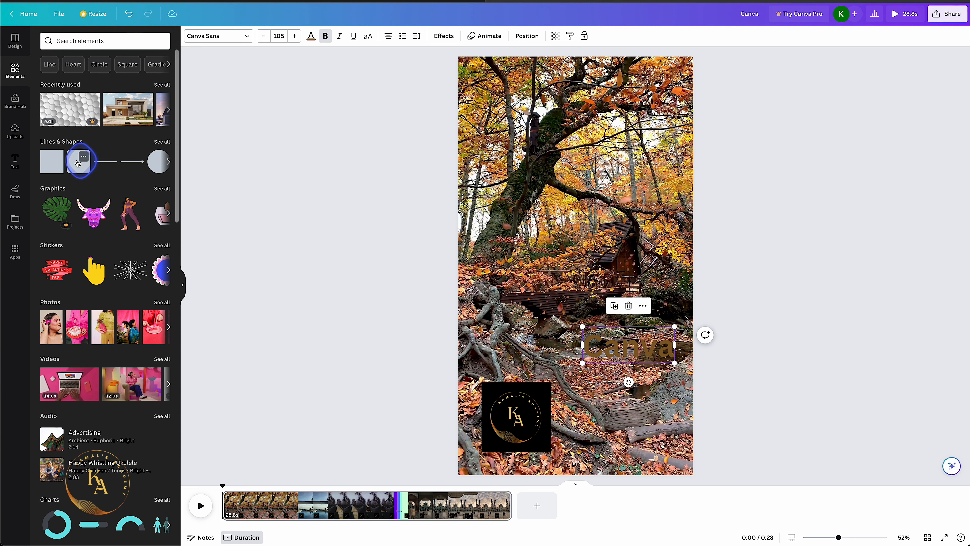
click(52, 162)
drag(613, 302, 670, 262)
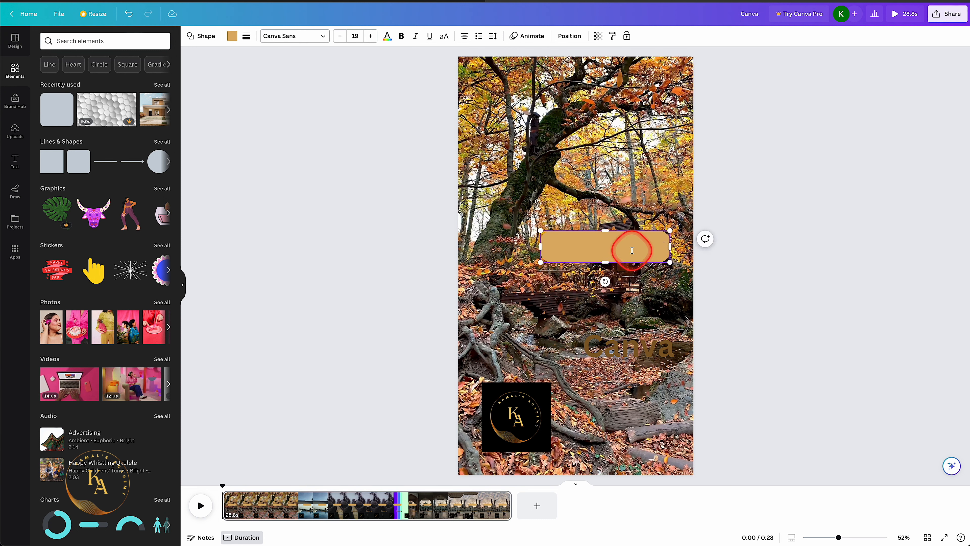
click(232, 36)
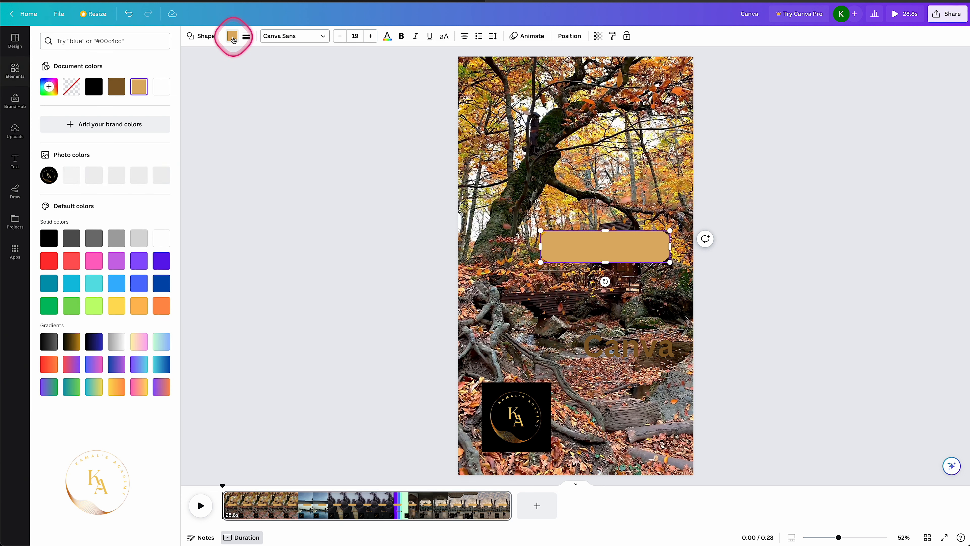
click(160, 237)
click(595, 217)
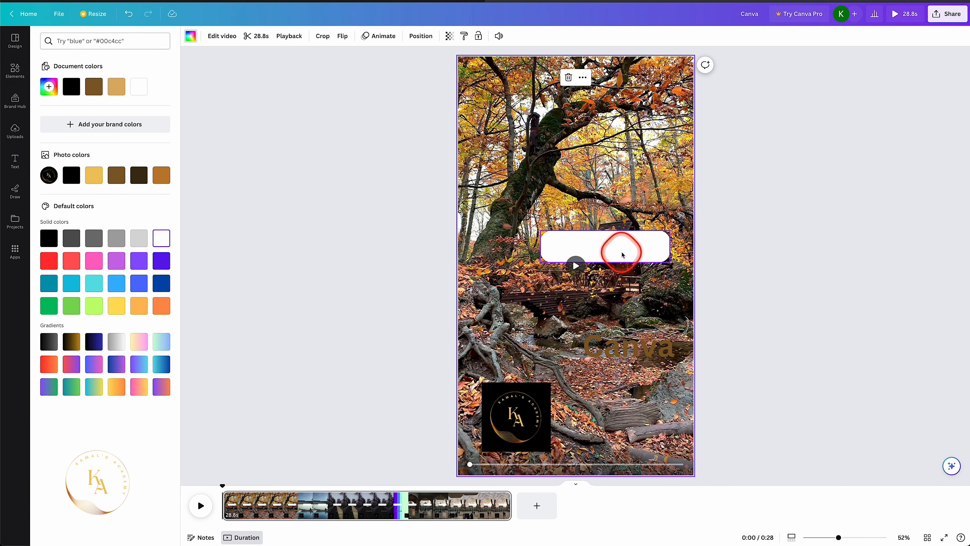
Move the white bar onto the Canva text, raise its upper edge slightly and extend its left edge outward
drag(622, 256, 646, 352)
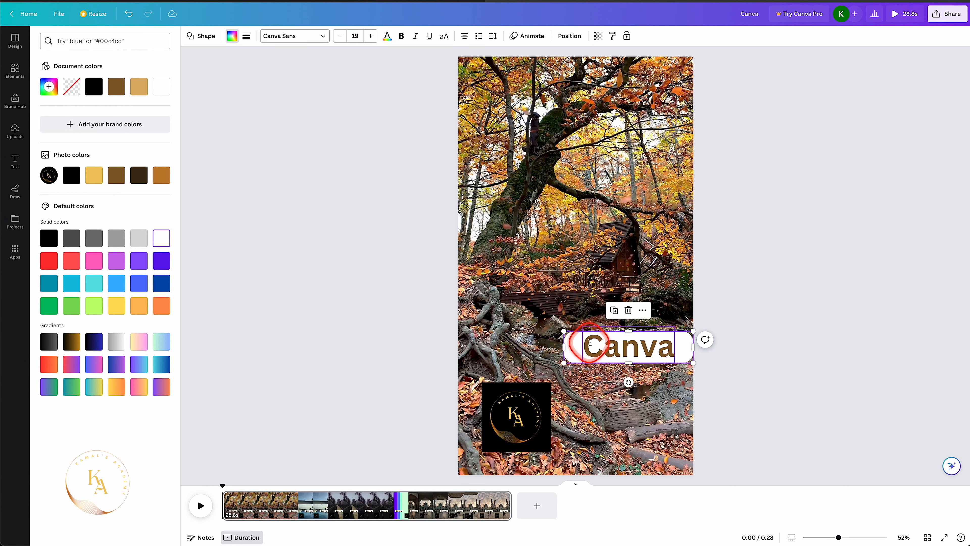
drag(627, 330, 628, 332)
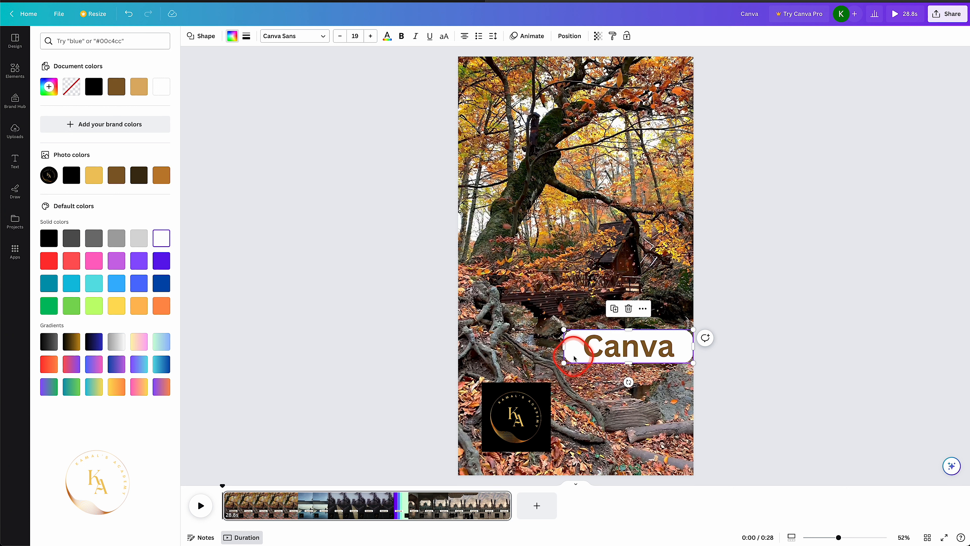
drag(562, 347, 541, 344)
Check the white bar's layer options, and send the Canva text one layer backward behind the bar
right_click(552, 349)
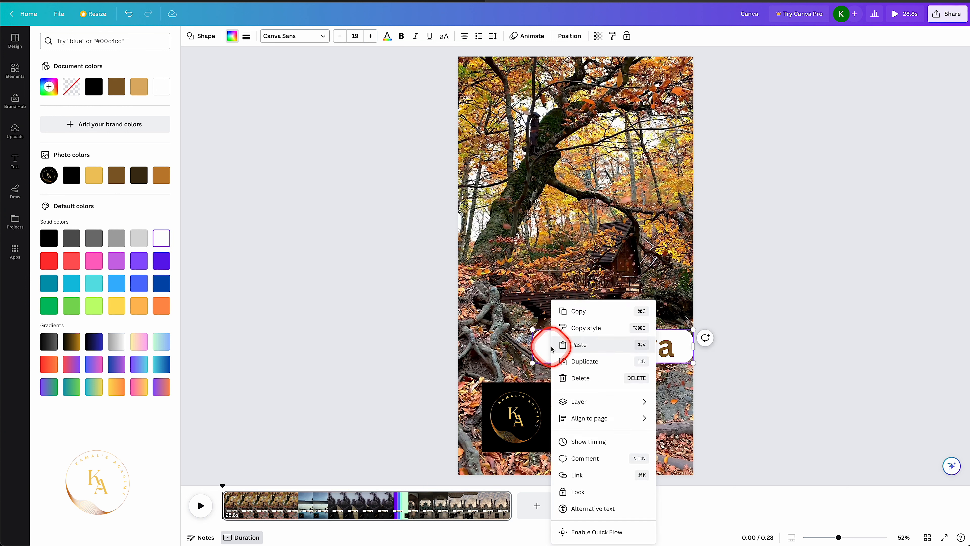
mouse_move(571, 401)
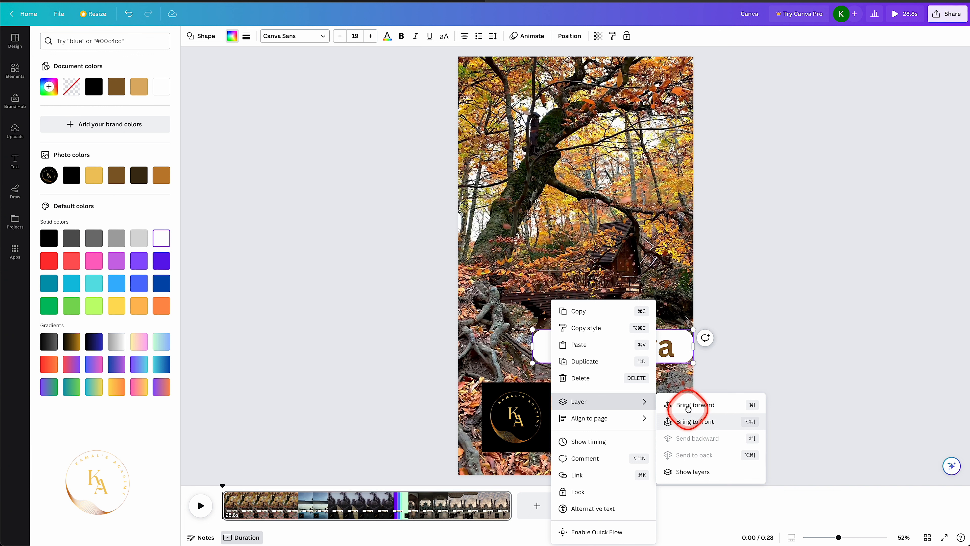
click(676, 344)
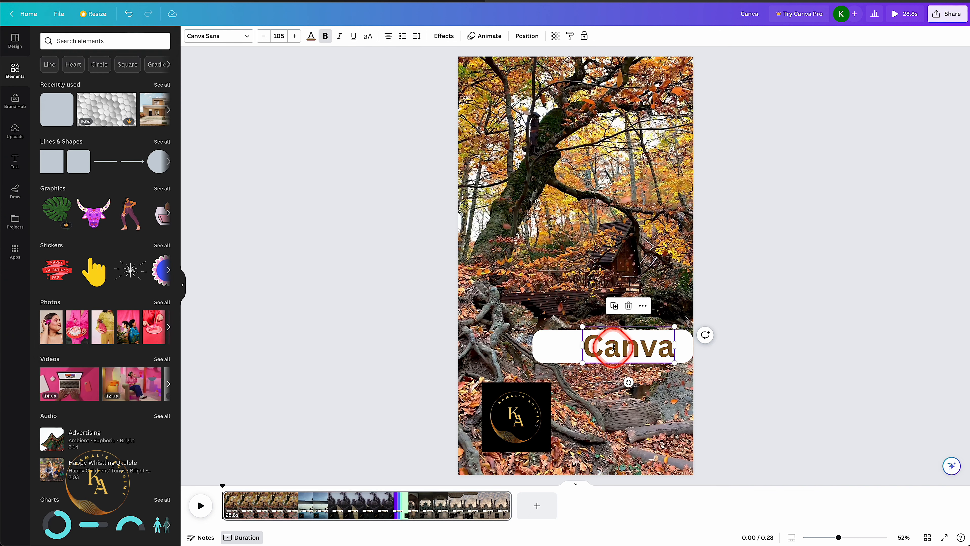
right_click(621, 351)
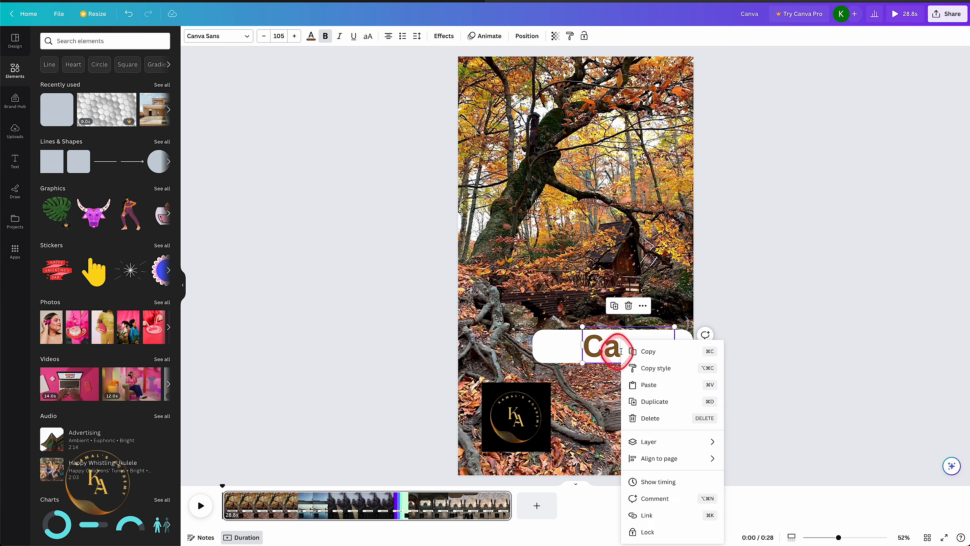
click(690, 445)
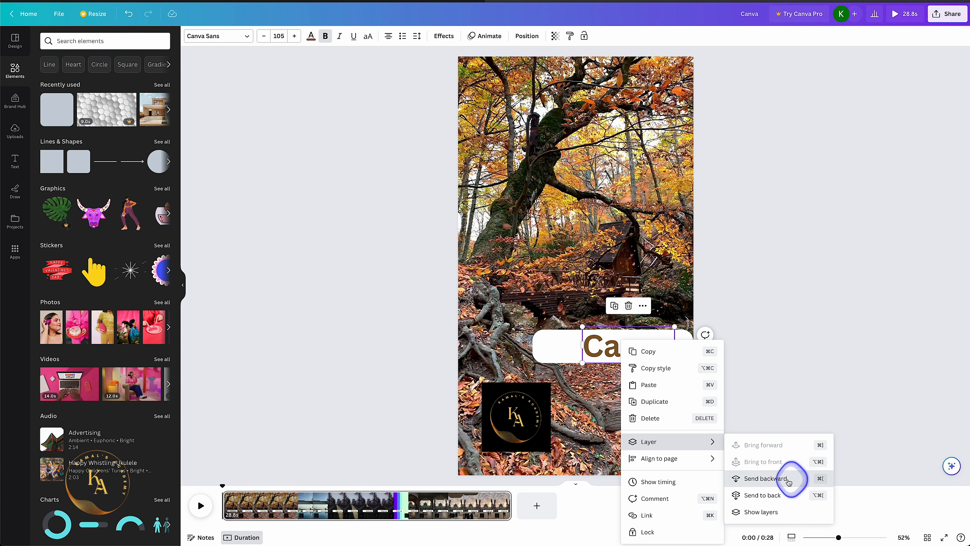
click(765, 478)
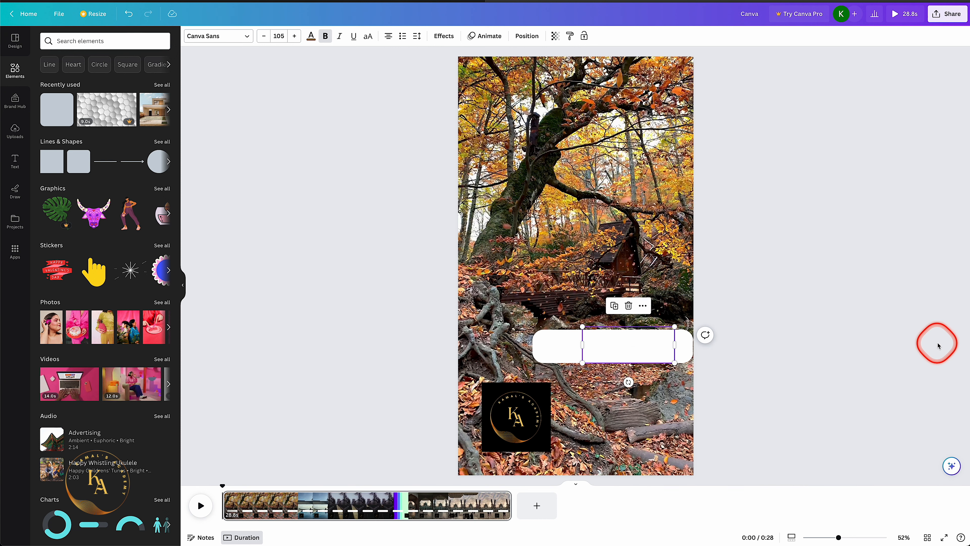
Send the white bar one layer backward behind the Canva text and shorten the bar from its left edge
click(570, 344)
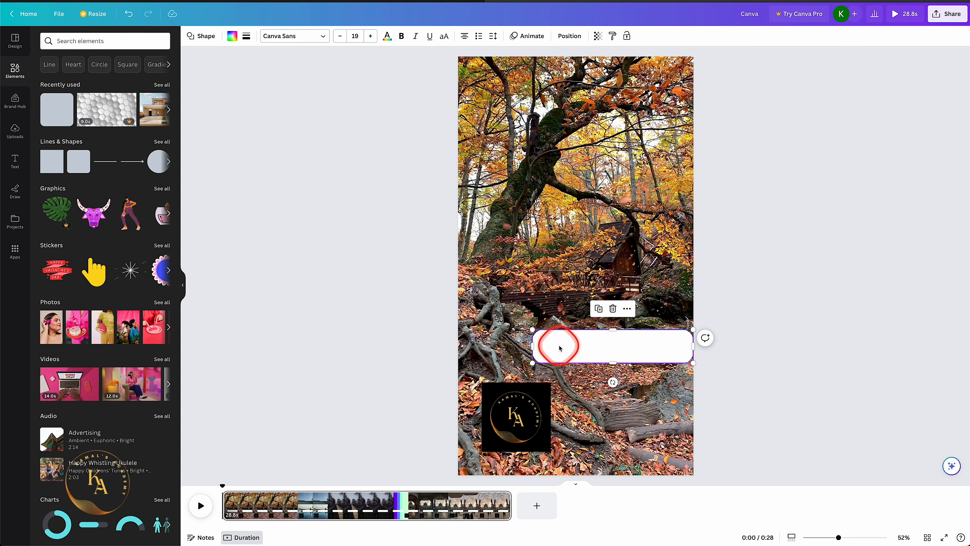
right_click(560, 347)
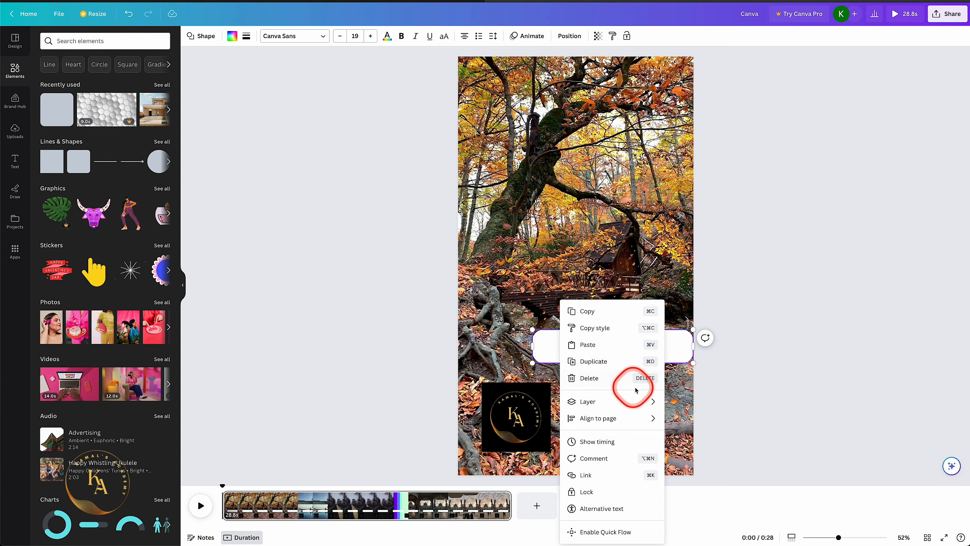
mouse_move(633, 404)
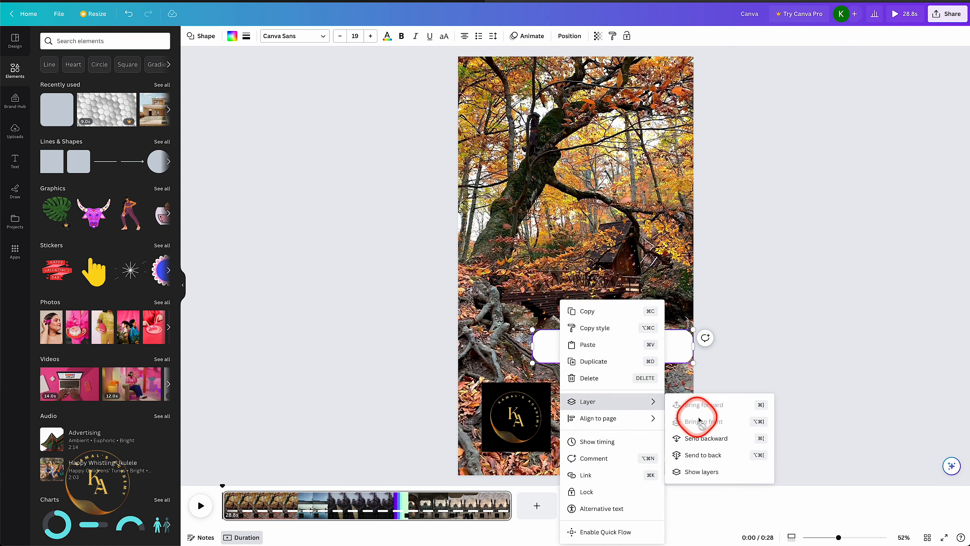
click(723, 438)
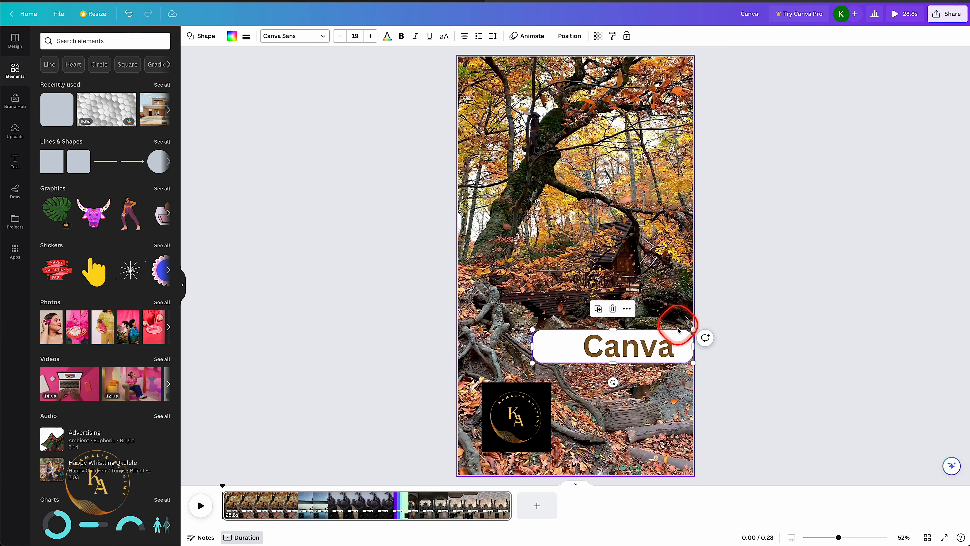
drag(534, 349, 560, 347)
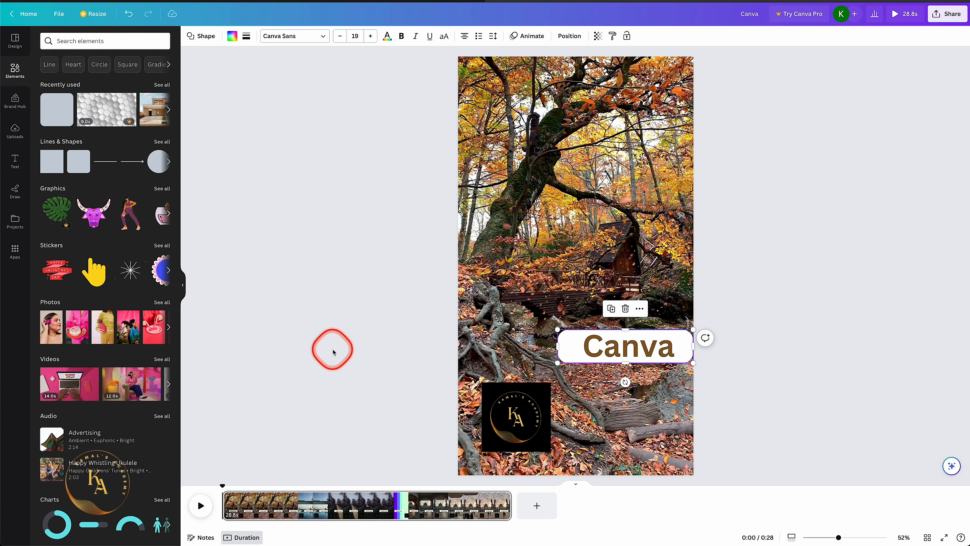
click(332, 352)
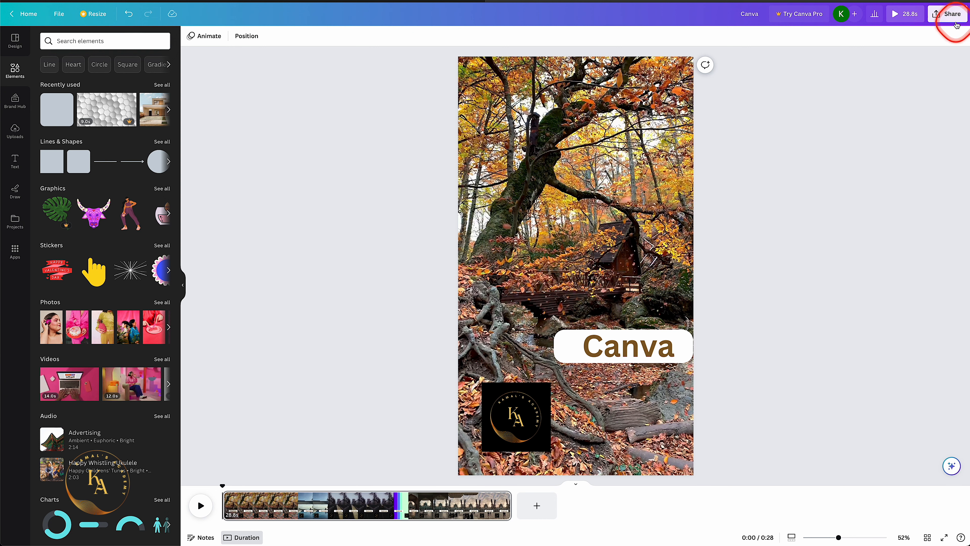
Download the finished design as an MP4 video in 1080p (HD)
click(945, 15)
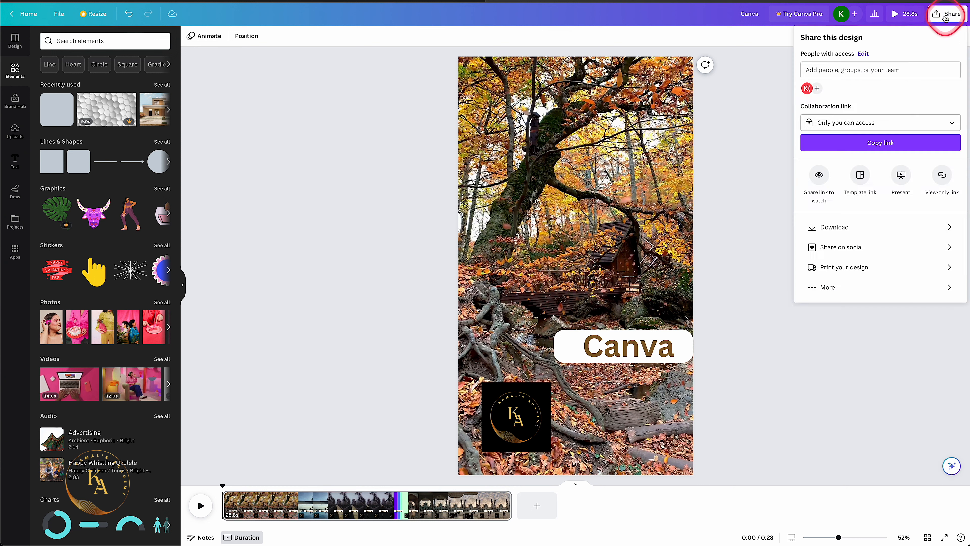
click(852, 229)
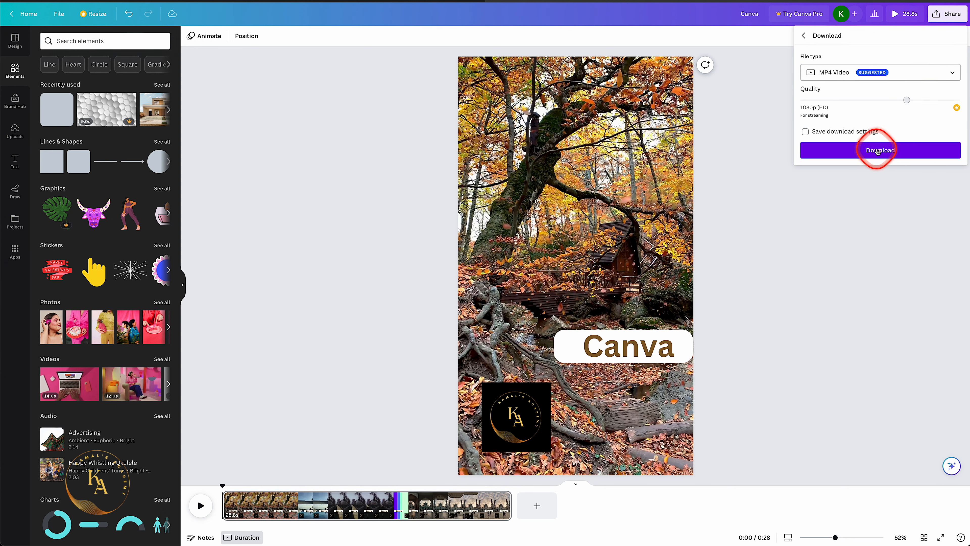
click(878, 150)
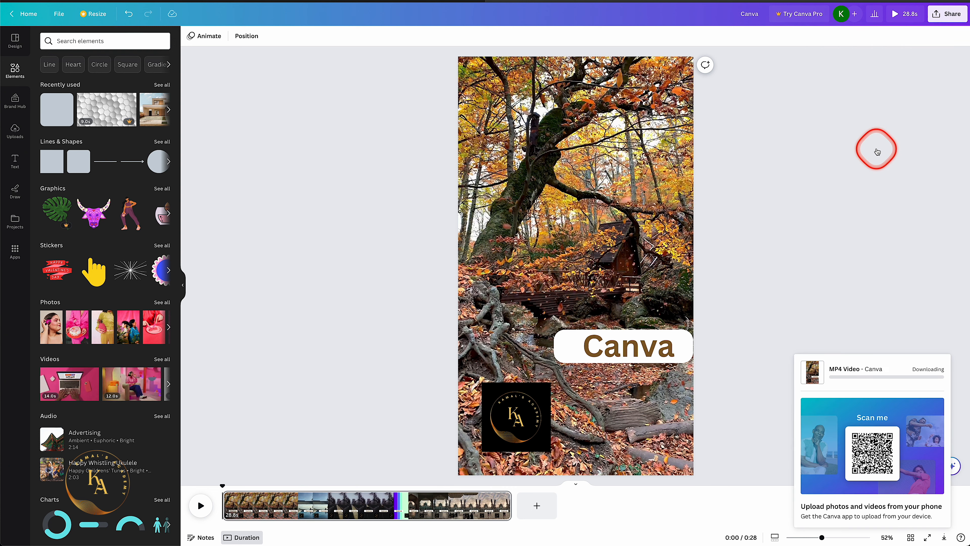